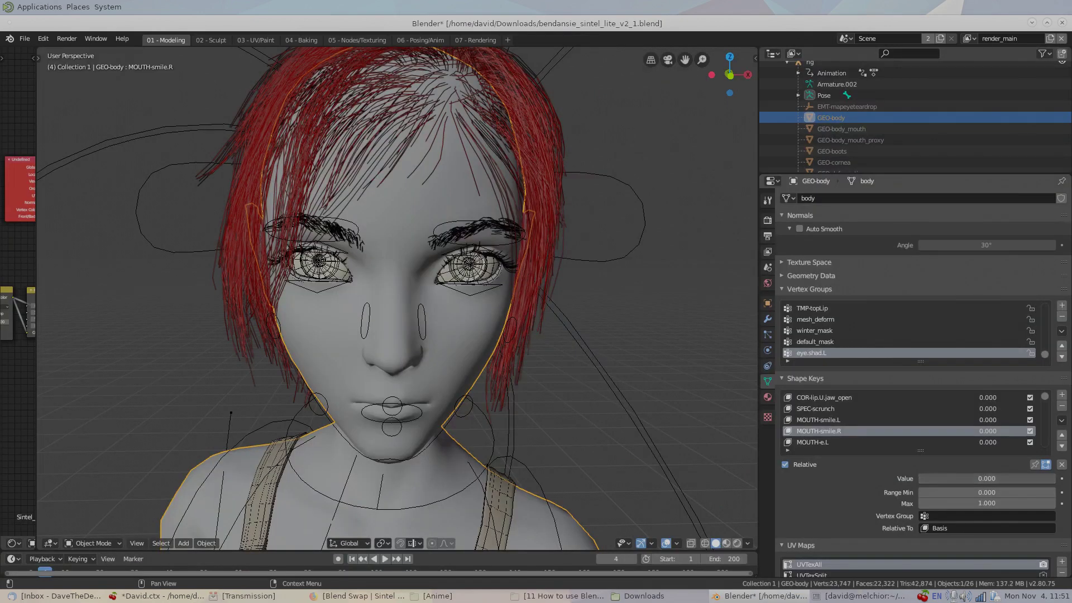
Raise the smile shape key and push the scrunch shape key to full strength
left_click_drag(987, 479, 1039, 479)
left_click(815, 409)
left_click_drag(950, 478, 1053, 479)
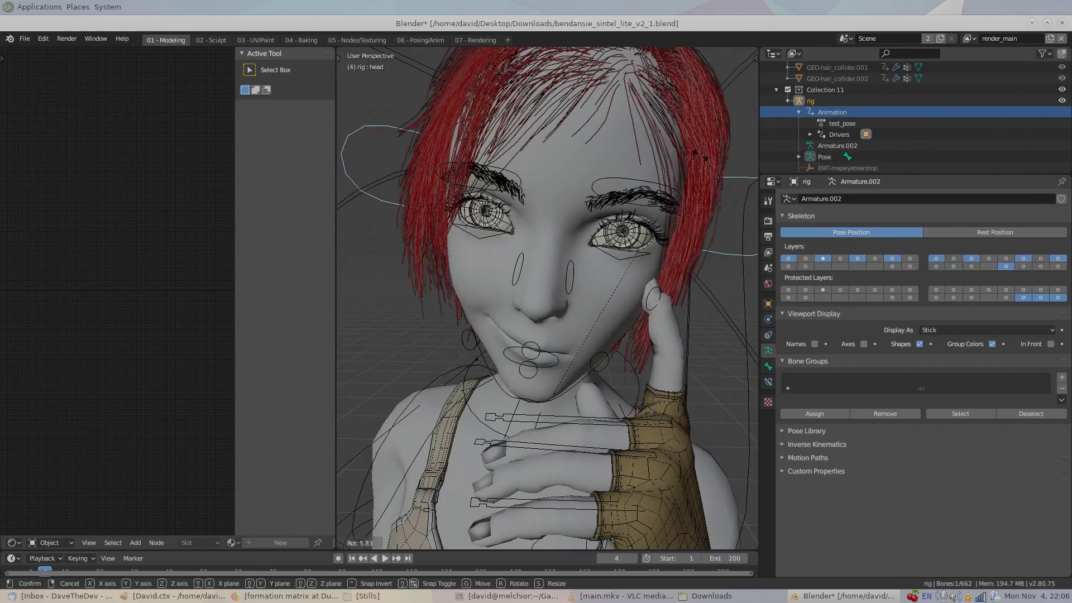
Rotate the rig's head bone upright, then give it a new tilt
key("r")
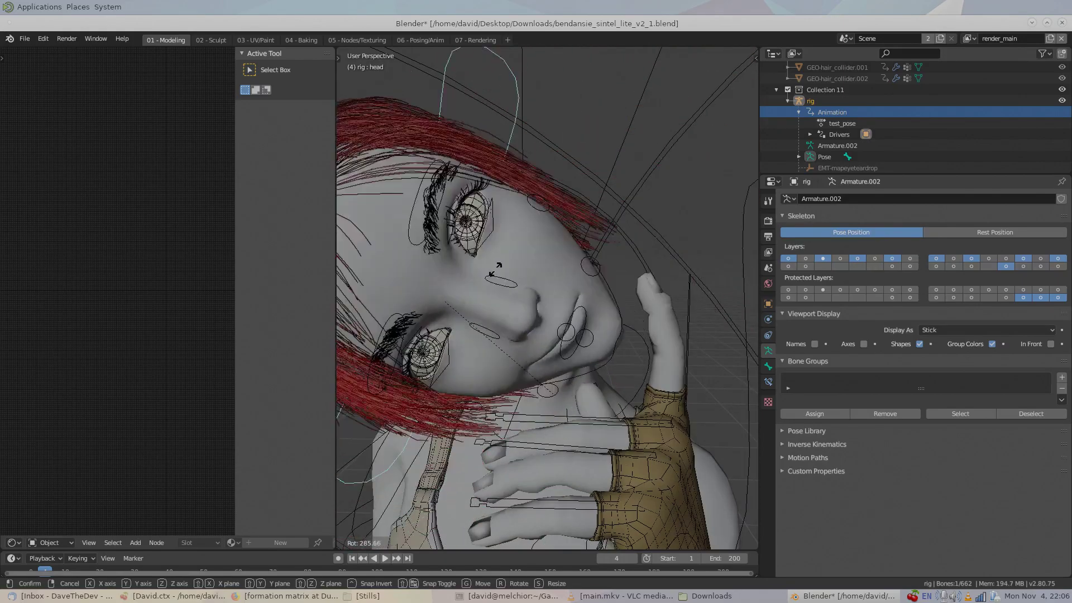
left_click(732, 250)
key("r")
left_click(754, 368)
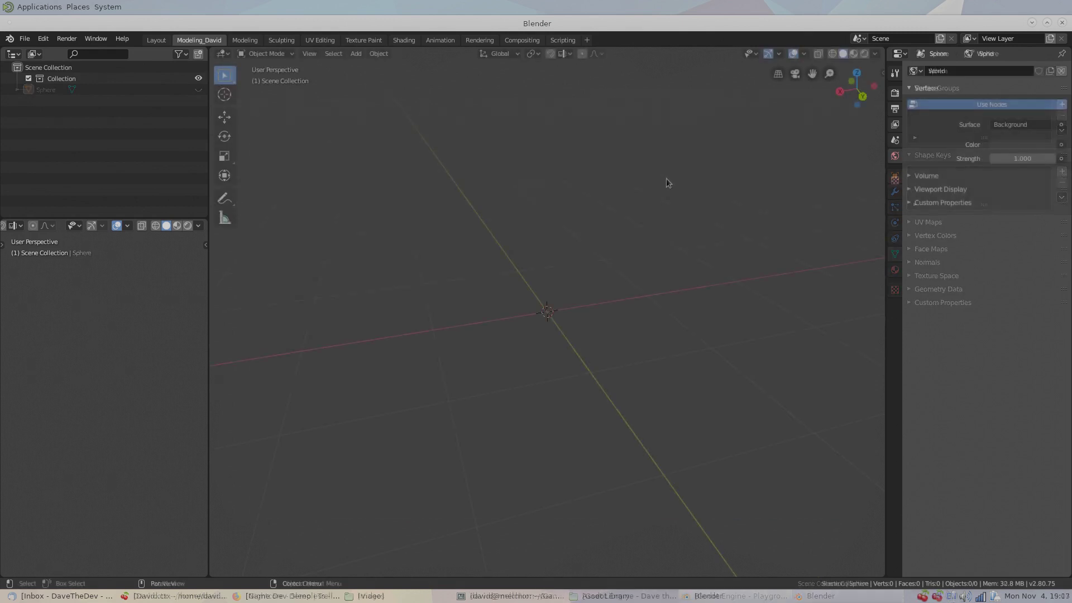
Add a UV sphere with a 0.5 m radius and shade it smooth
key("shift+a")
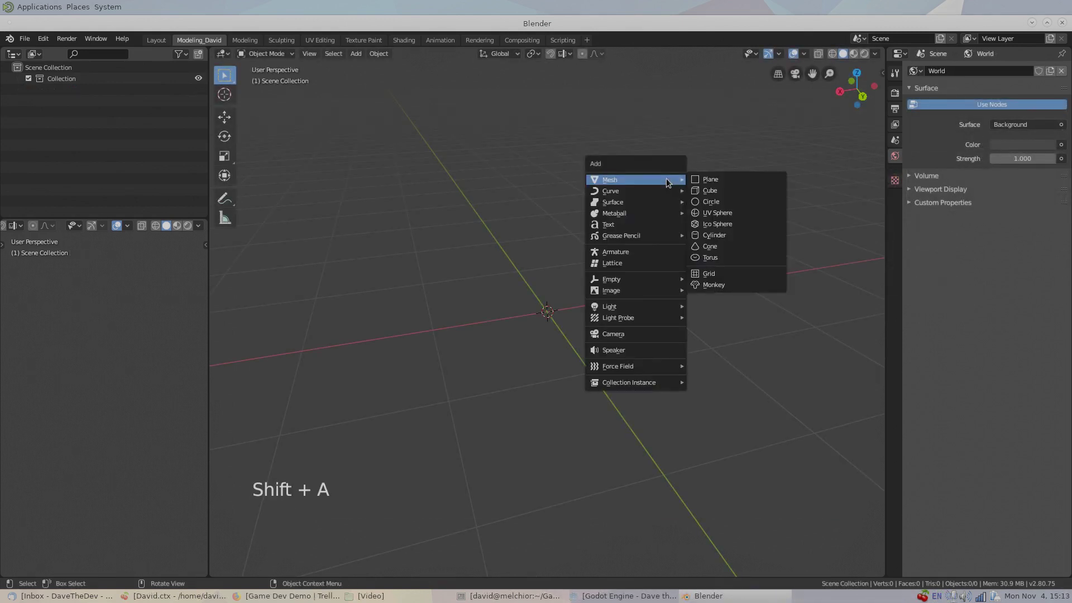
left_click(719, 215)
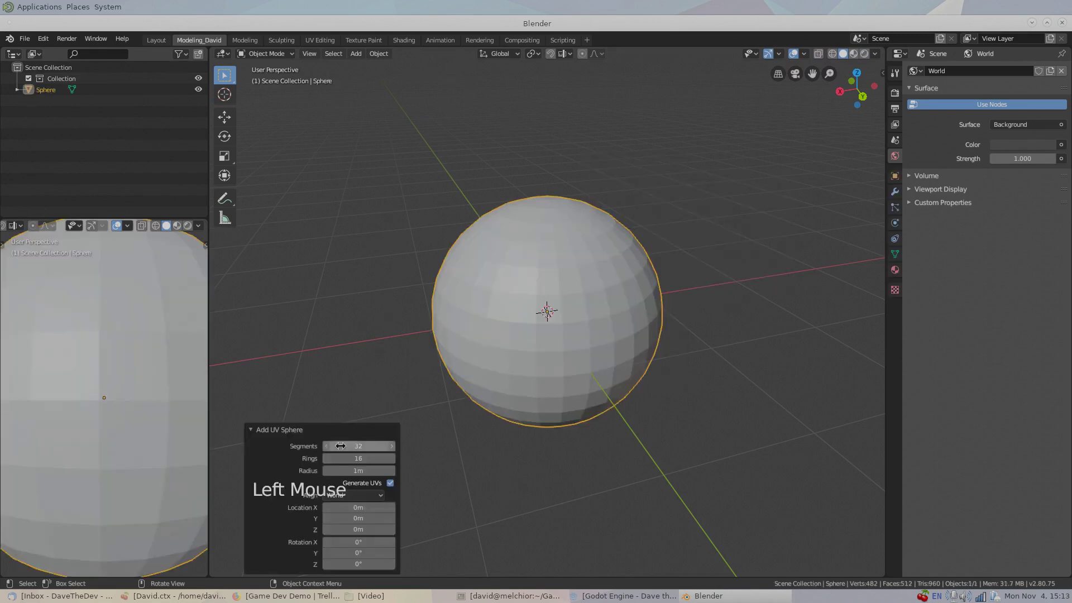
double_click(356, 471)
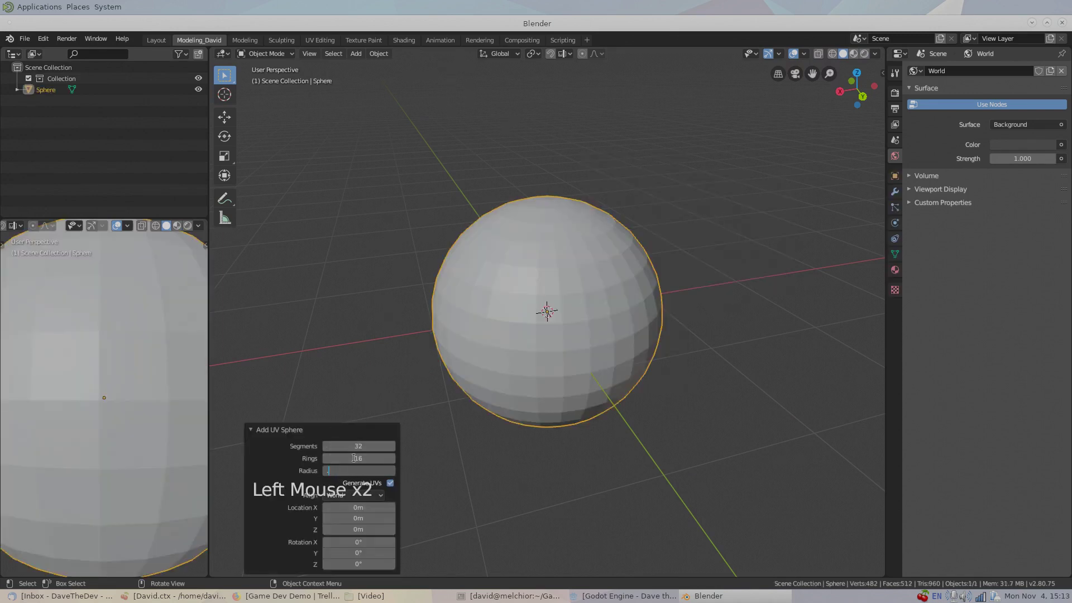
type("0.5")
key("Return")
left_click(378, 54)
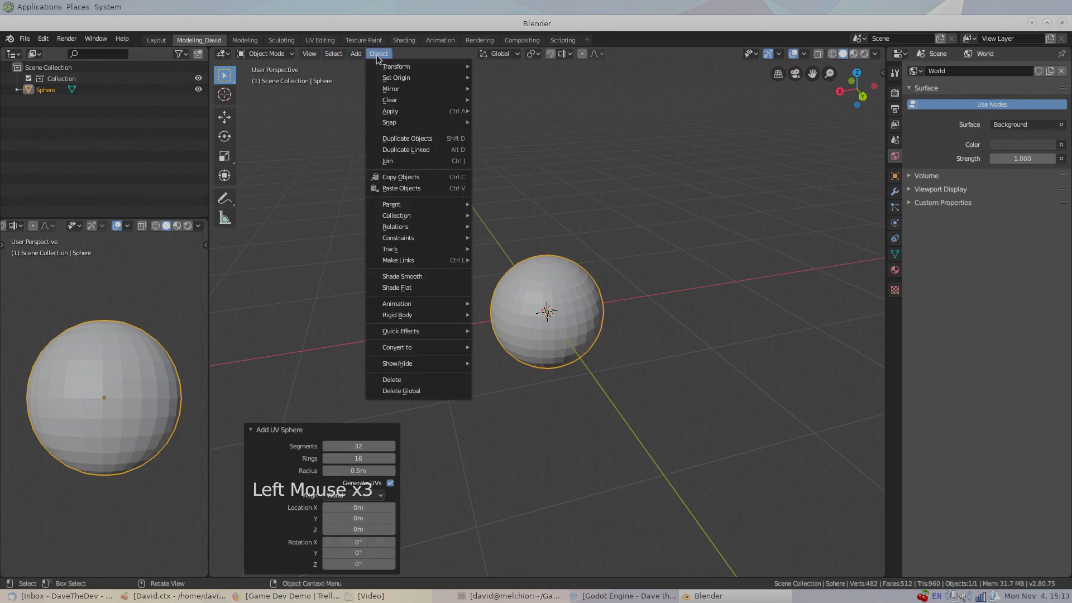
left_click(420, 278)
scroll(601, 329, "up", 2)
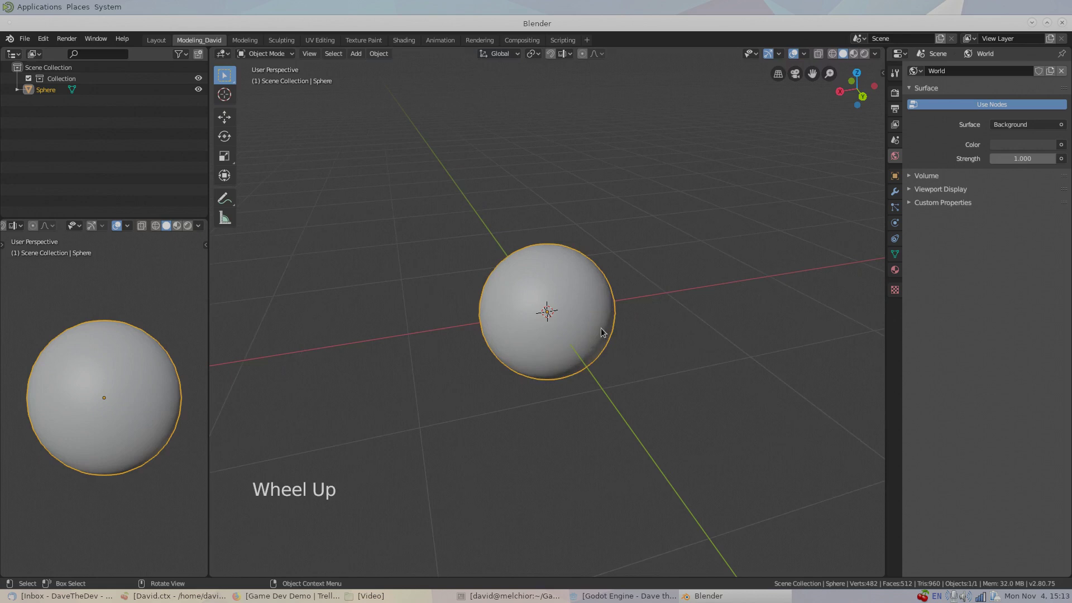
Add a Basis shape key and a second shape key to the sphere
left_click(896, 255)
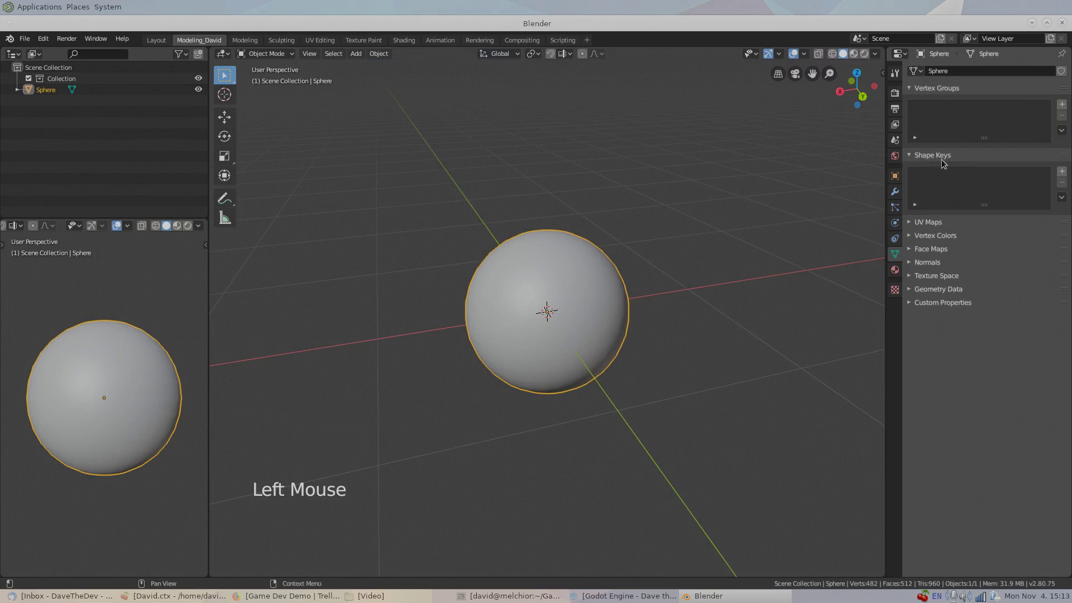
left_click(1063, 171)
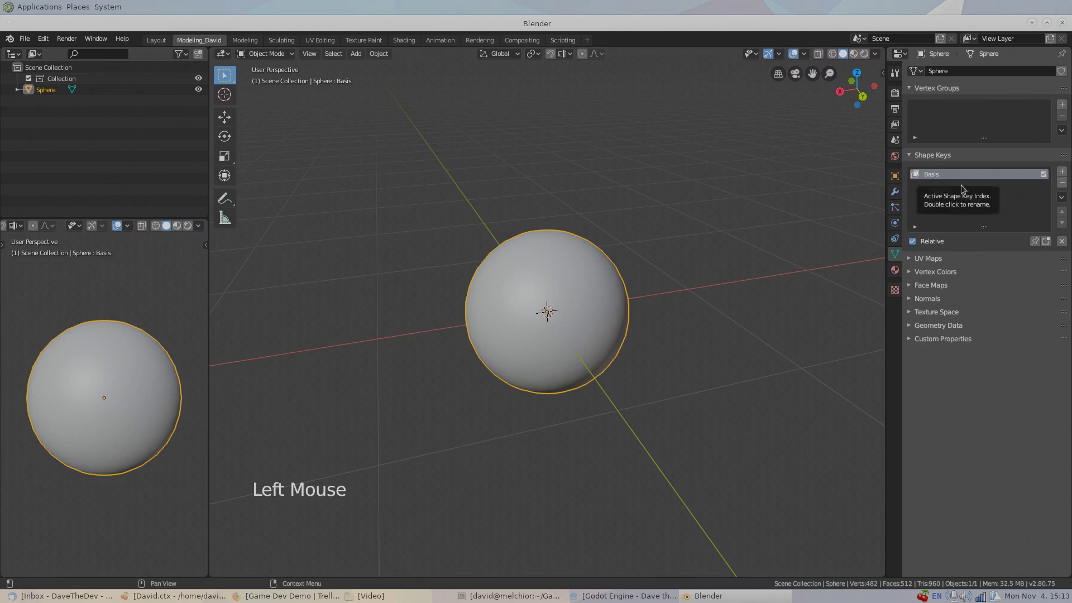
left_click(1062, 173)
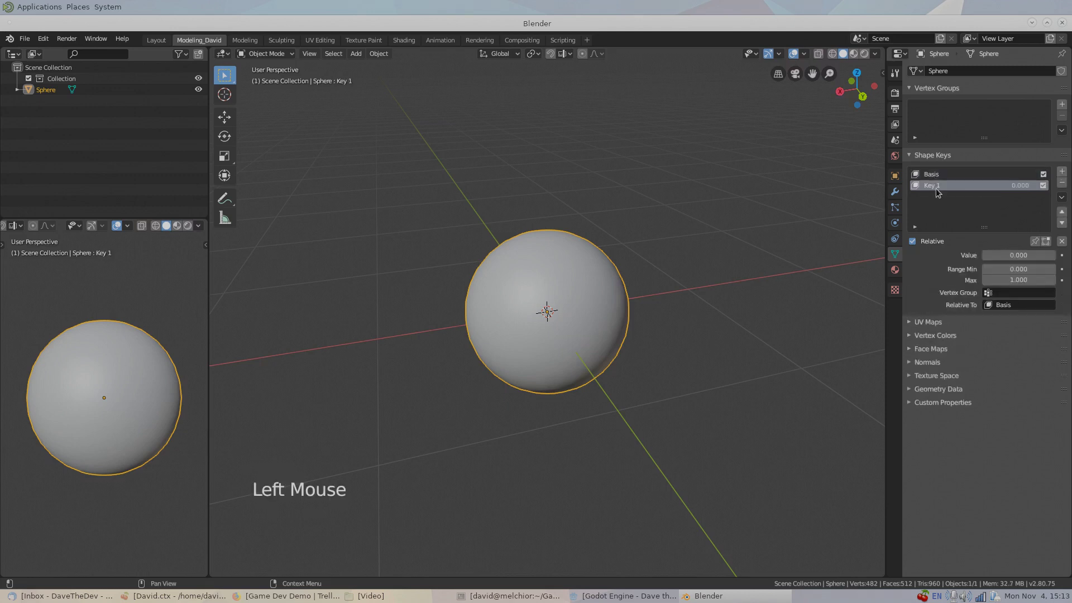
Rename the second key 'Morphed Sphere', show it in edit mode, and set its value to 1.000
double_click(937, 188)
type("Morphed Sphere")
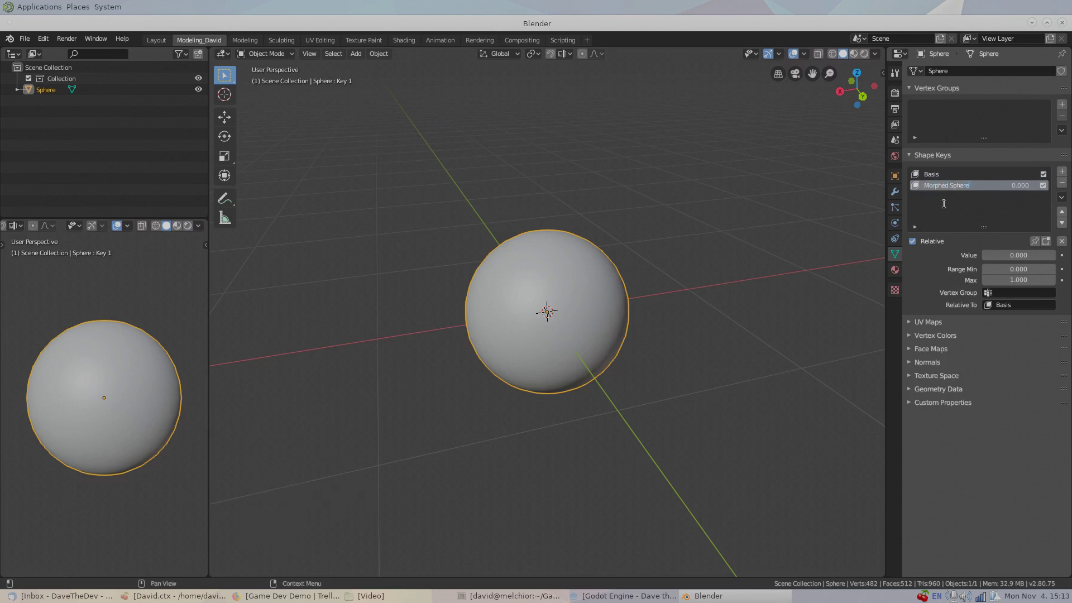
key("Return")
left_click(1047, 242)
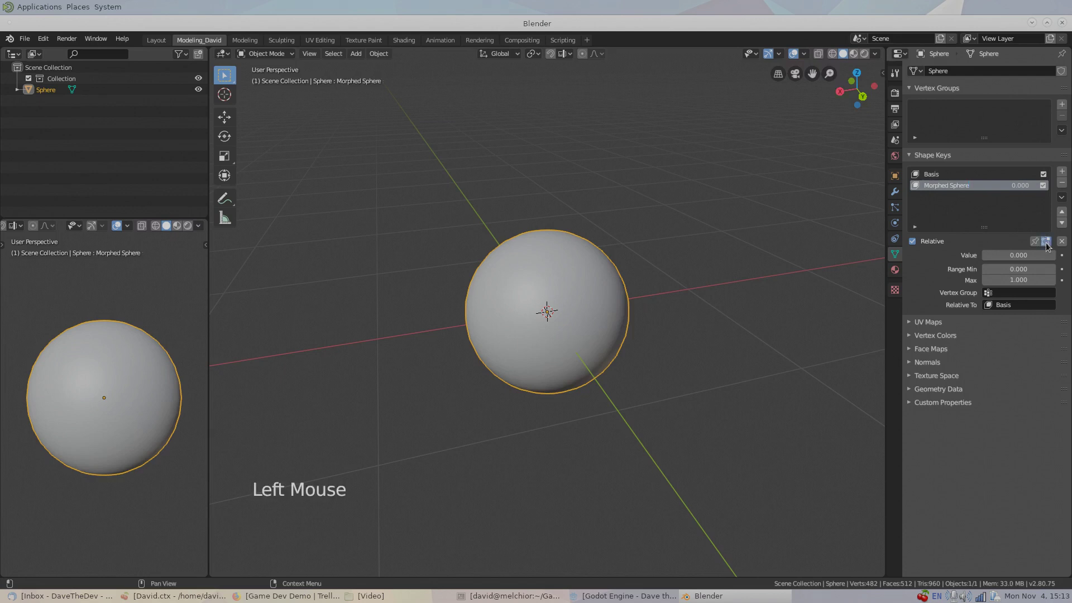
left_click_drag(1003, 257, 1058, 257)
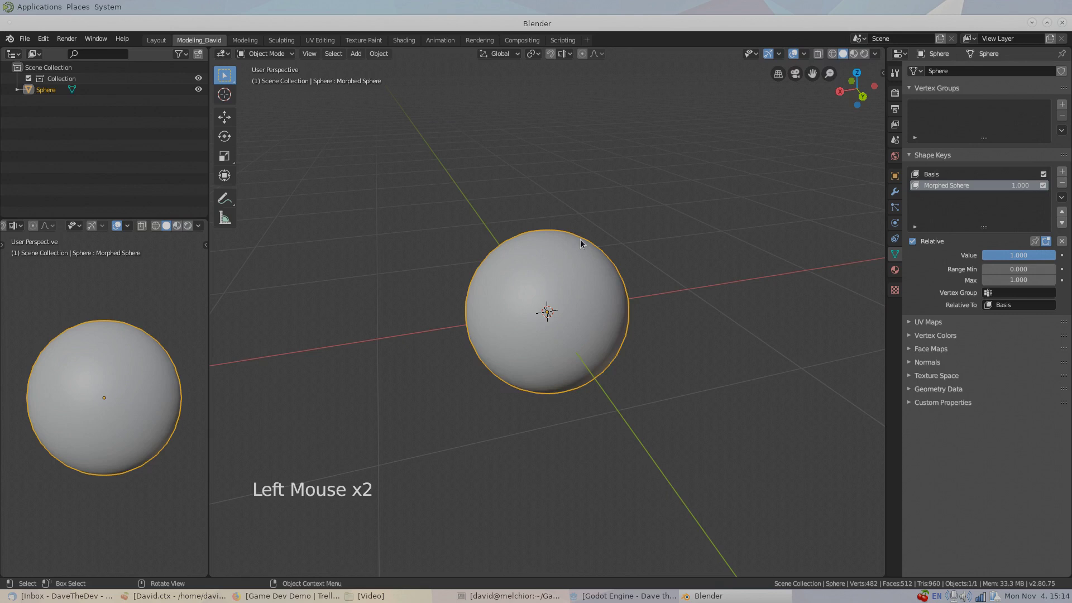
With proportional editing on, pull the top pole vertex up and bulge a lower vertex sideways
key("Tab")
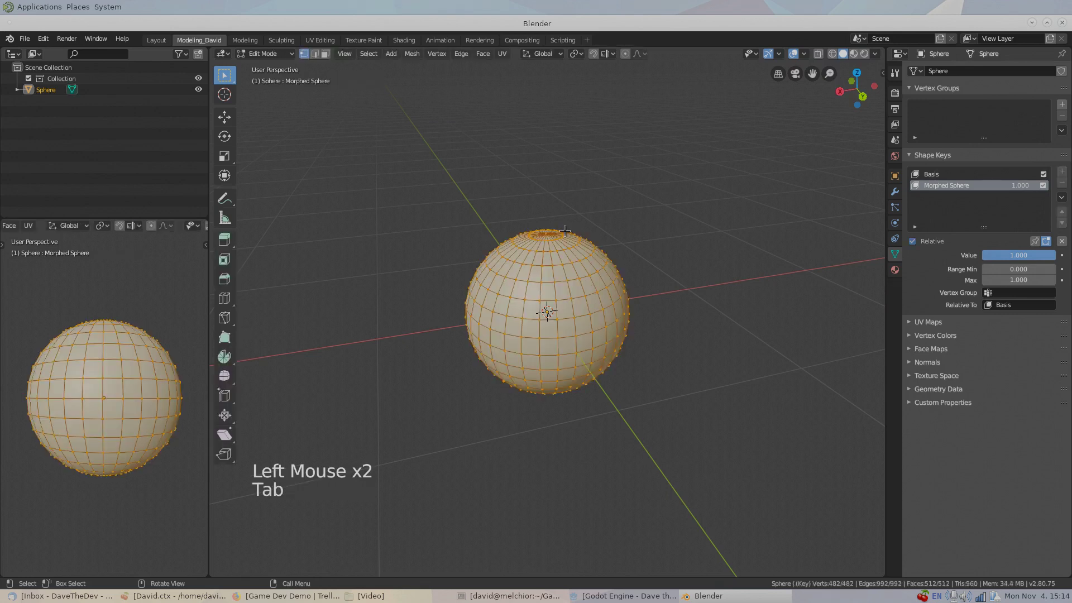
scroll(564, 232, "up", 1)
key("a")
key("a")
key("a")
key("a")
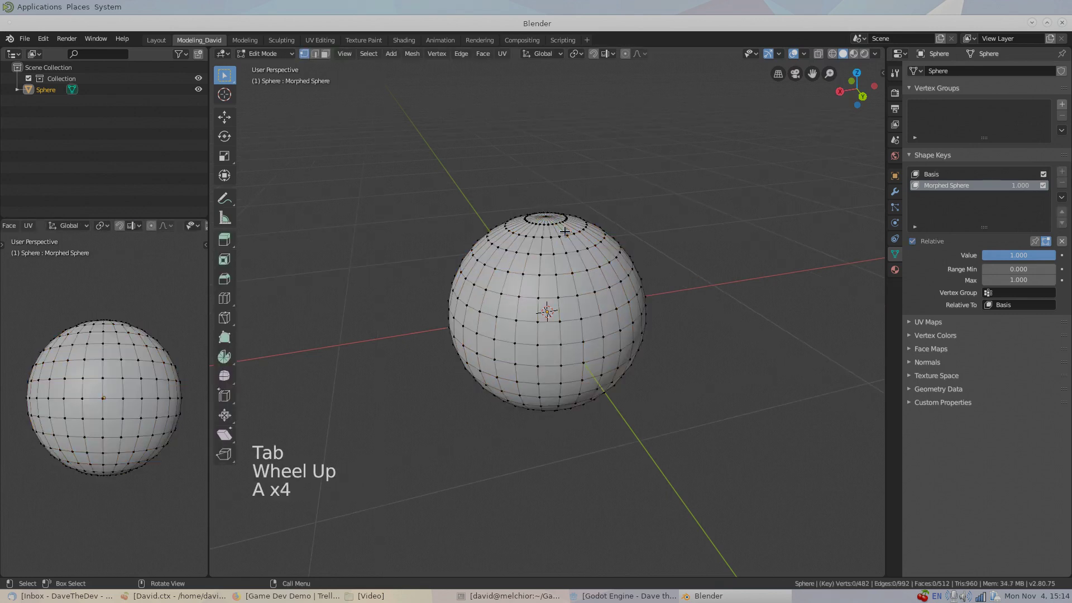
left_click(625, 57)
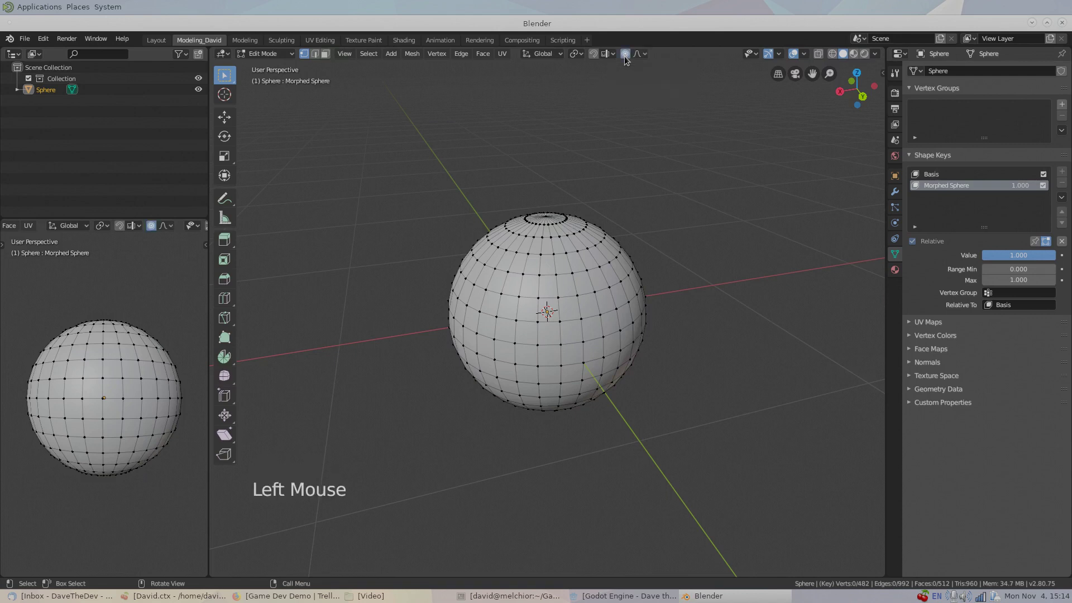
left_click(547, 215)
key("g")
left_click(526, 105)
middle_click_drag(559, 363, 581, 397)
left_click_drag(481, 359, 433, 360)
Cancel a stray move, deselect all vertices, and return the sphere to Object Mode
left_click(479, 219)
key("Escape")
middle_click_drag(615, 229, 647, 221)
key("Tab")
left_click(43, 39)
left_click(61, 202)
key("a")
key("a")
key("a")
key("Tab")
mouse_move(411, 200)
middle_mouse_down()
mouse_move(502, 235)
mouse_move(605, 252)
mouse_move(701, 218)
mouse_move(402, 196)
middle_mouse_up()
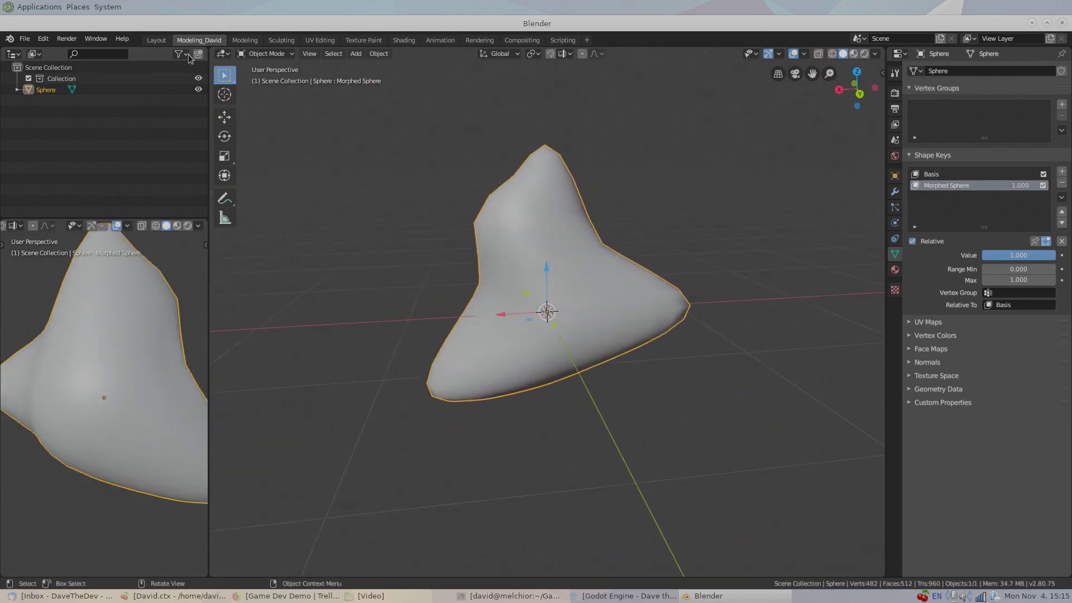
Start a Godot Engine (.escn) export with Material Mode set to None
left_click(25, 40)
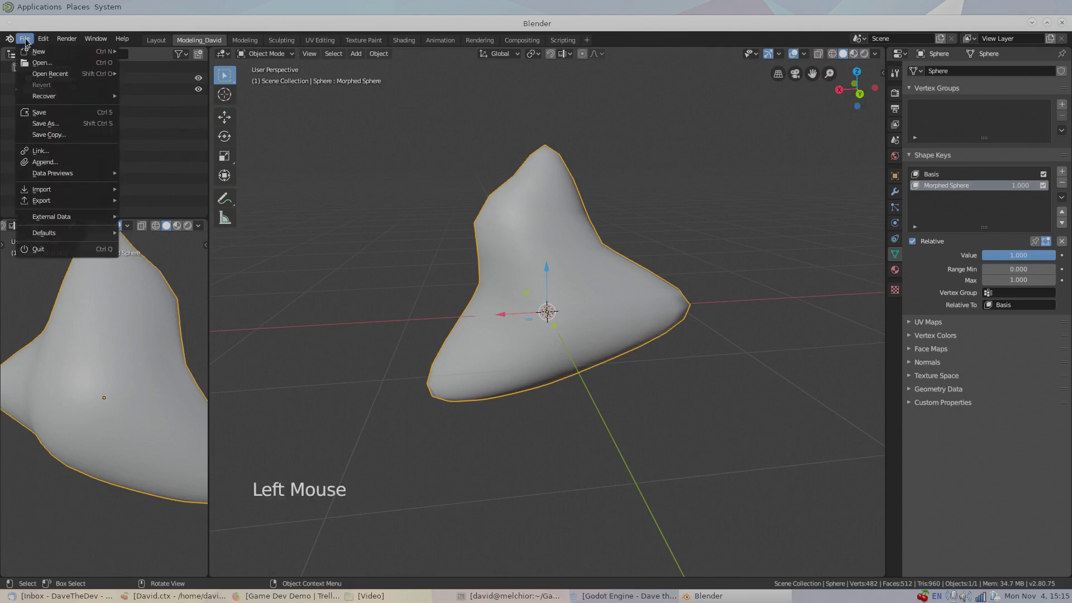
mouse_move(56, 203)
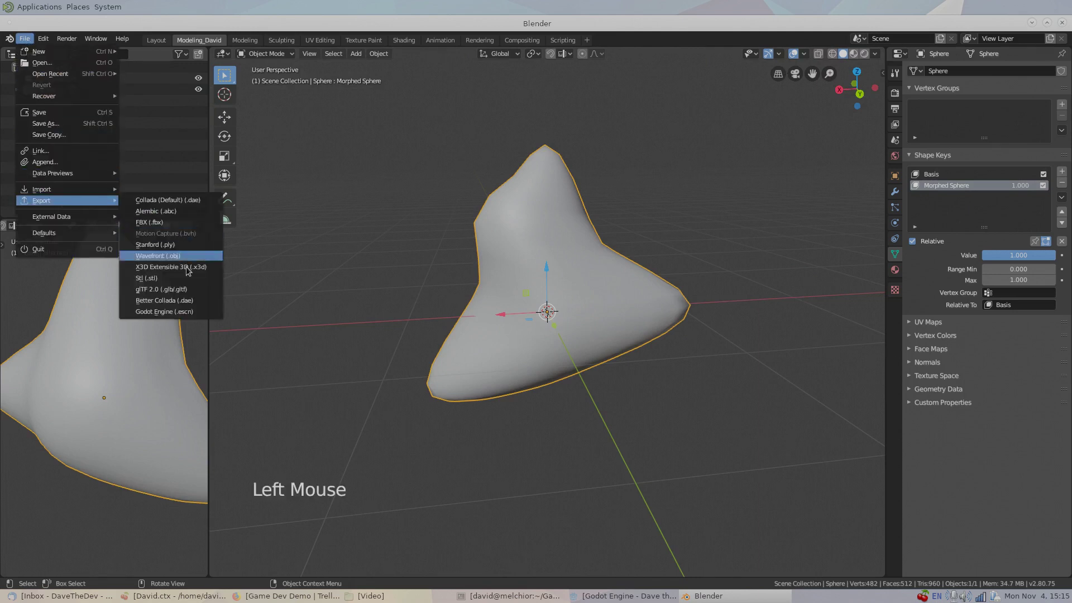
left_click(158, 312)
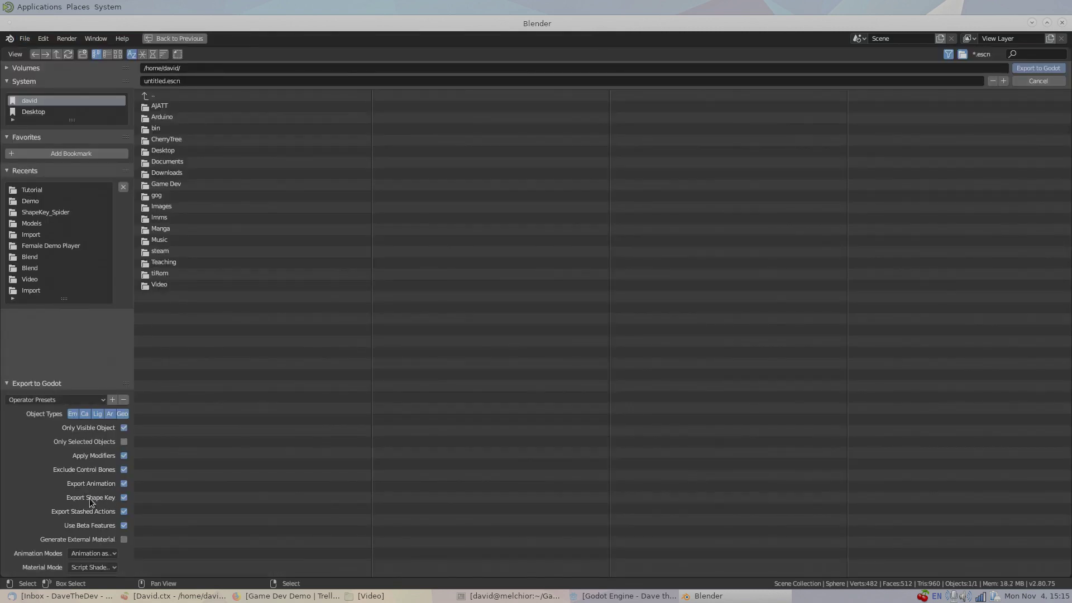
scroll(90, 498, "down", 1)
left_click(95, 555)
left_click(96, 540)
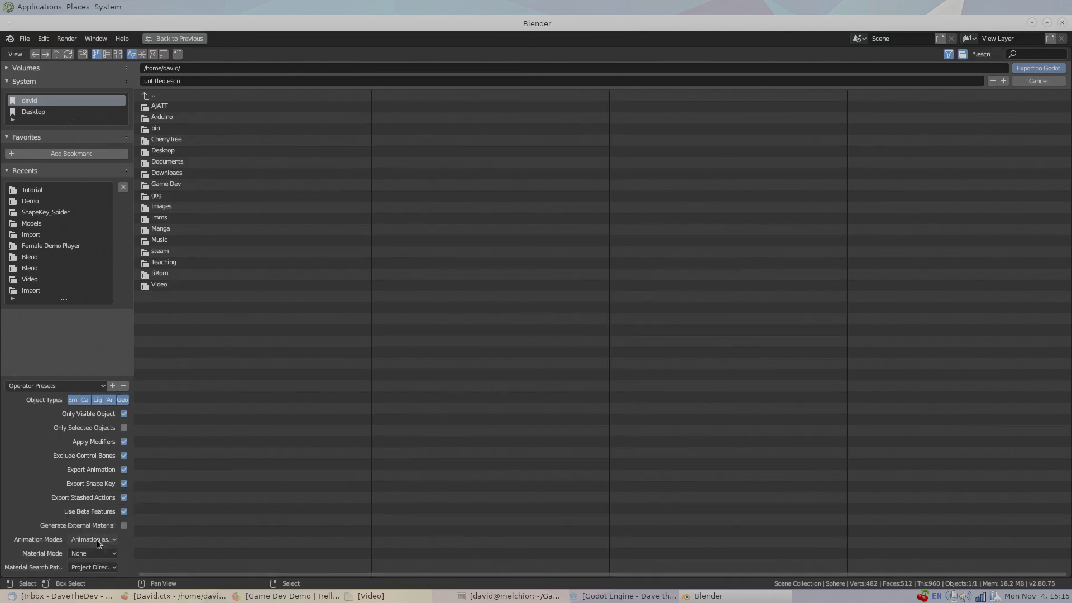
Browse the export location to the 11 Using Shape Keys/Tutorial folder
left_click(171, 185)
left_click(169, 149)
left_click(167, 150)
left_click(169, 119)
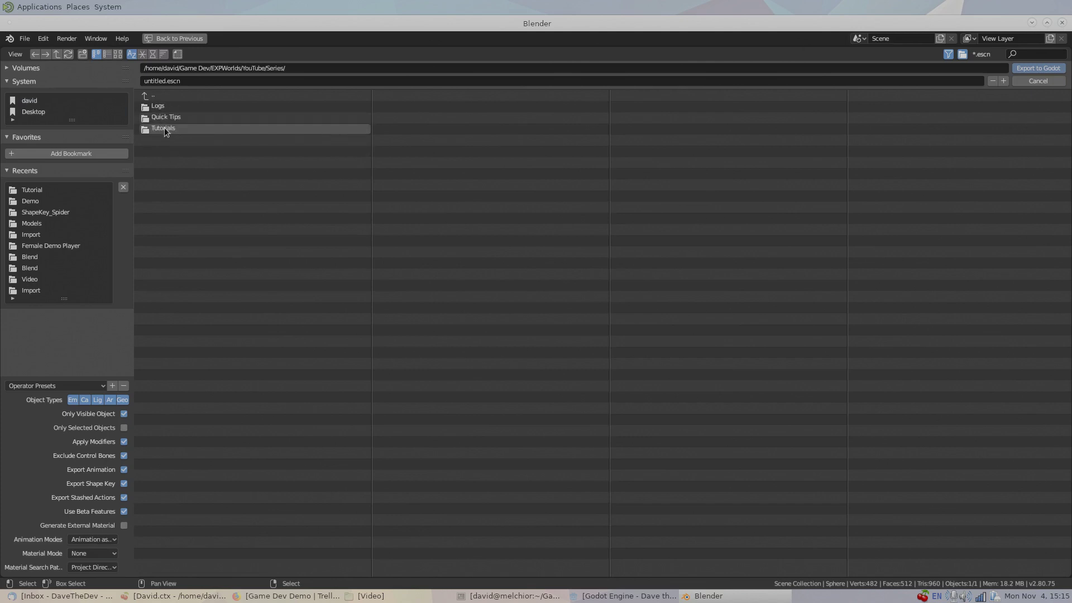
left_click(165, 128)
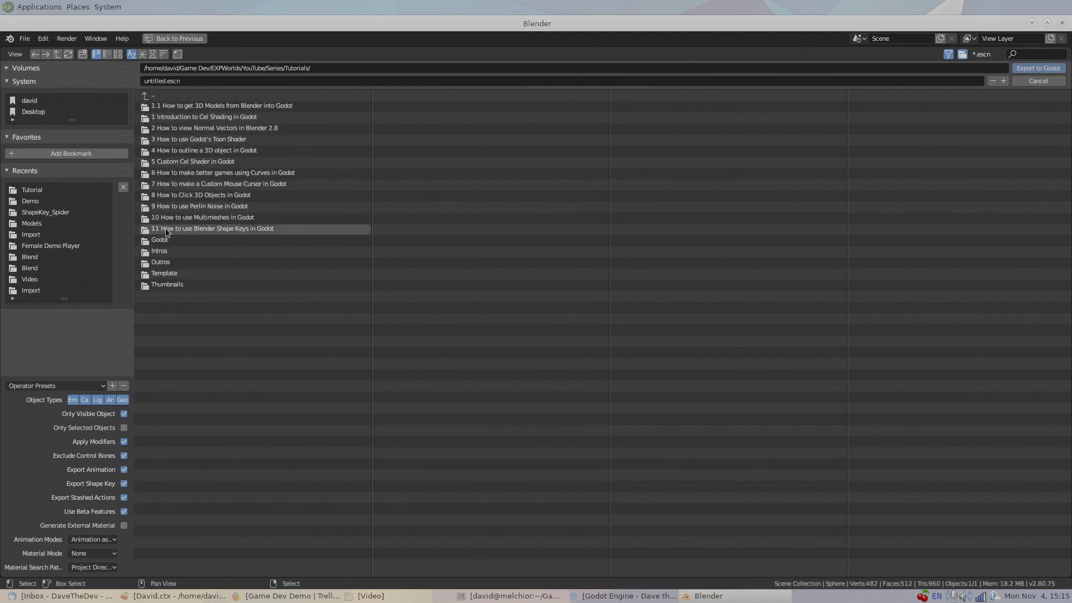
left_click(163, 237)
left_click(170, 107)
left_click(172, 160)
left_click(165, 116)
Export the file as Sphere.escn, then quit Blender discarding unsaved changes
double_click(157, 81)
type("Sphere")
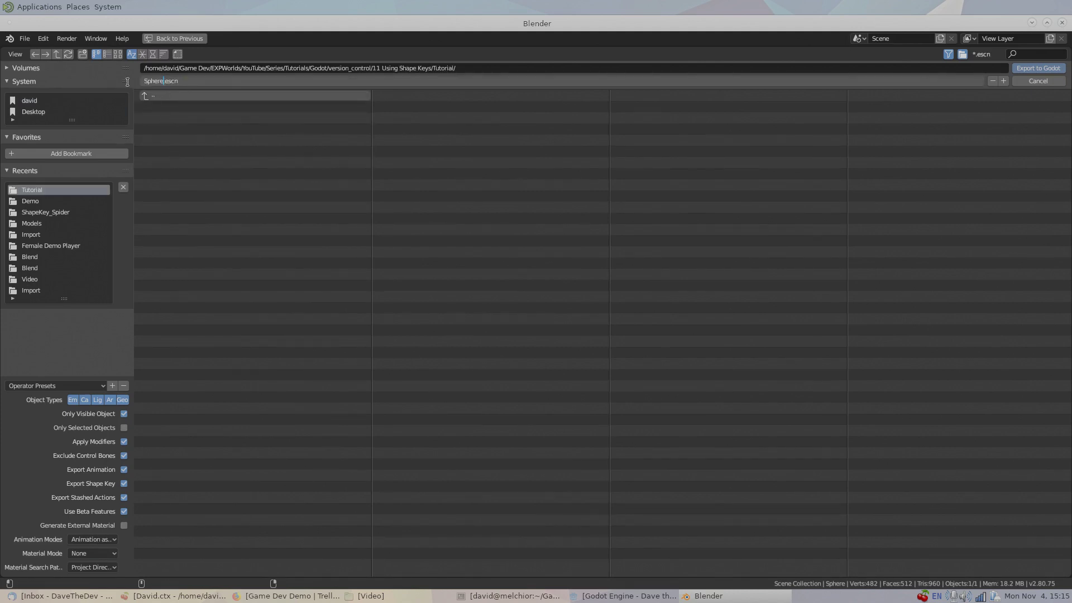
left_click(1040, 67)
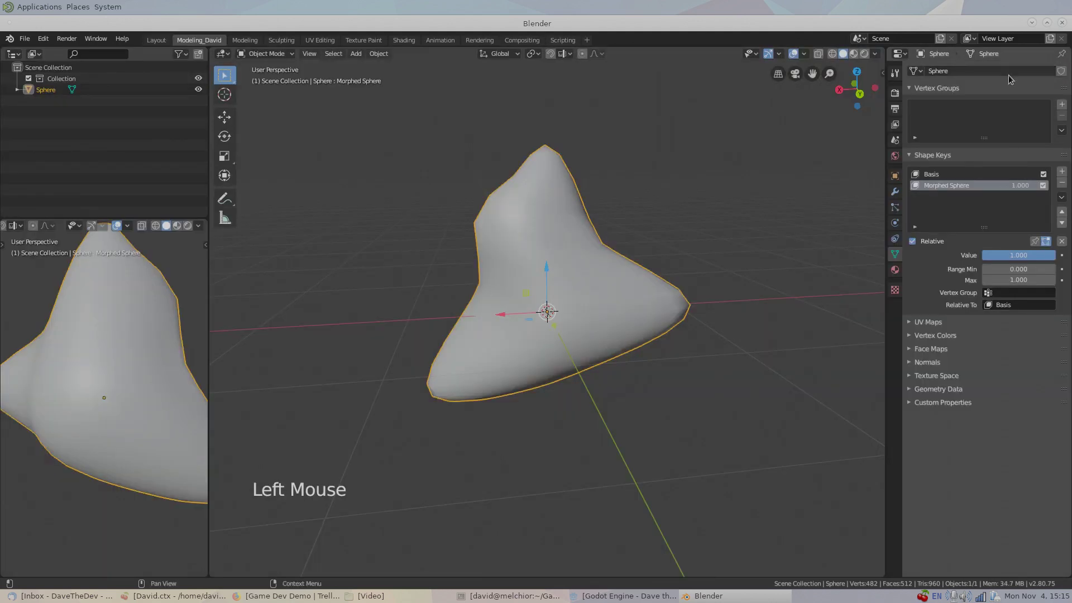
left_click(1061, 23)
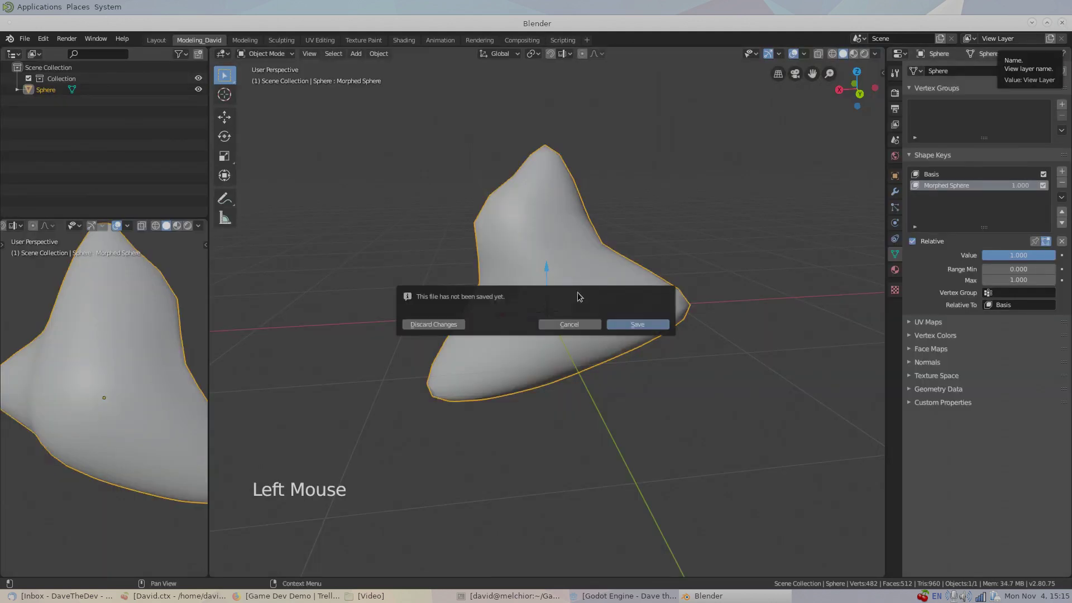
left_click(440, 327)
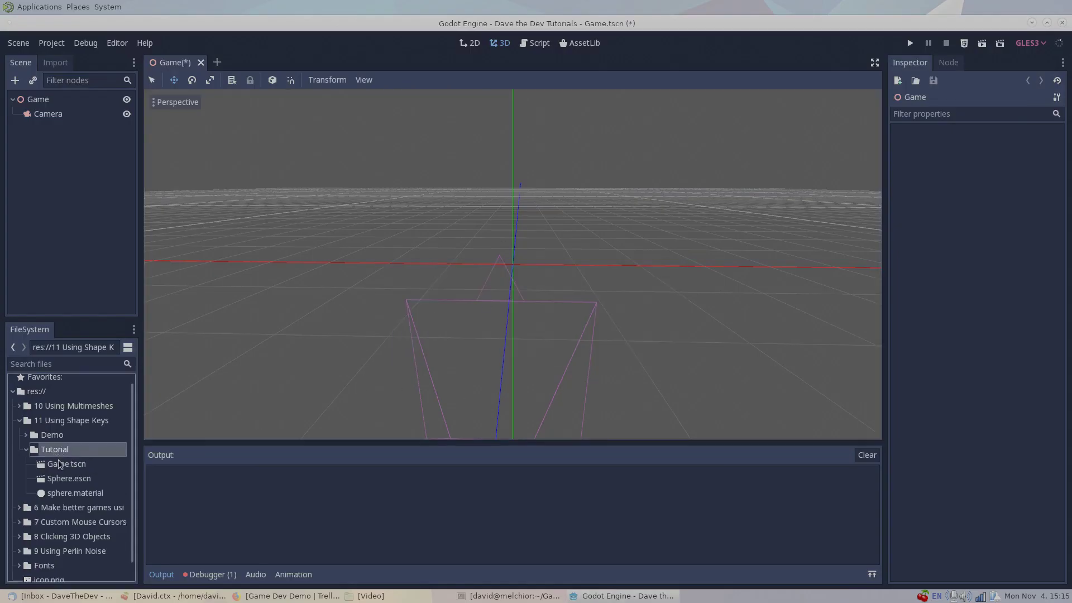
Reimport Sphere.escn using the Separate Objects+Materials+Animations preset, then open Game.tscn
left_click(67, 480)
left_click(68, 493)
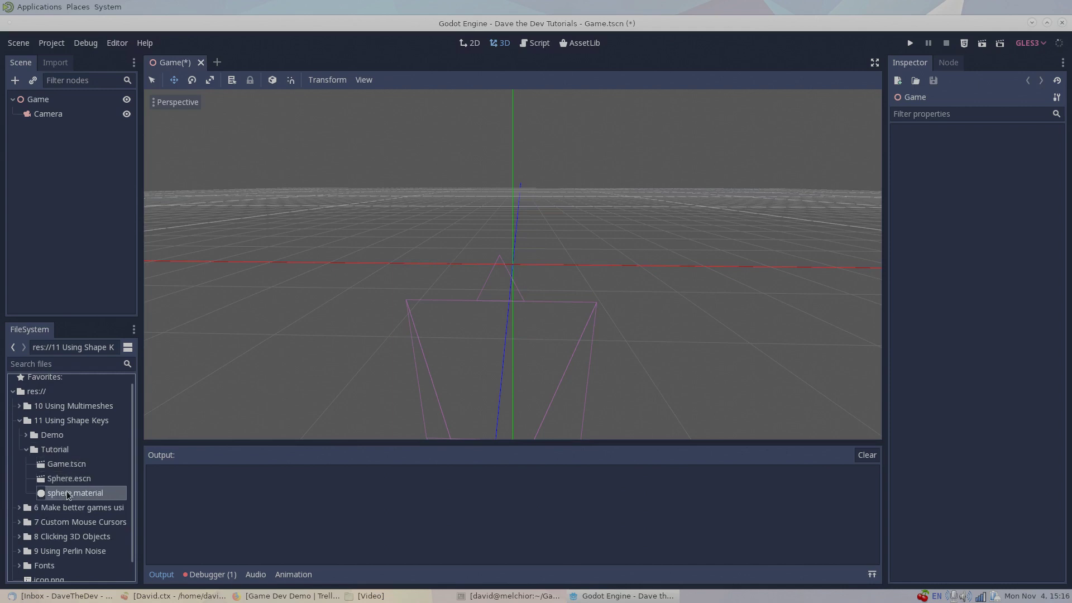
left_click(74, 479)
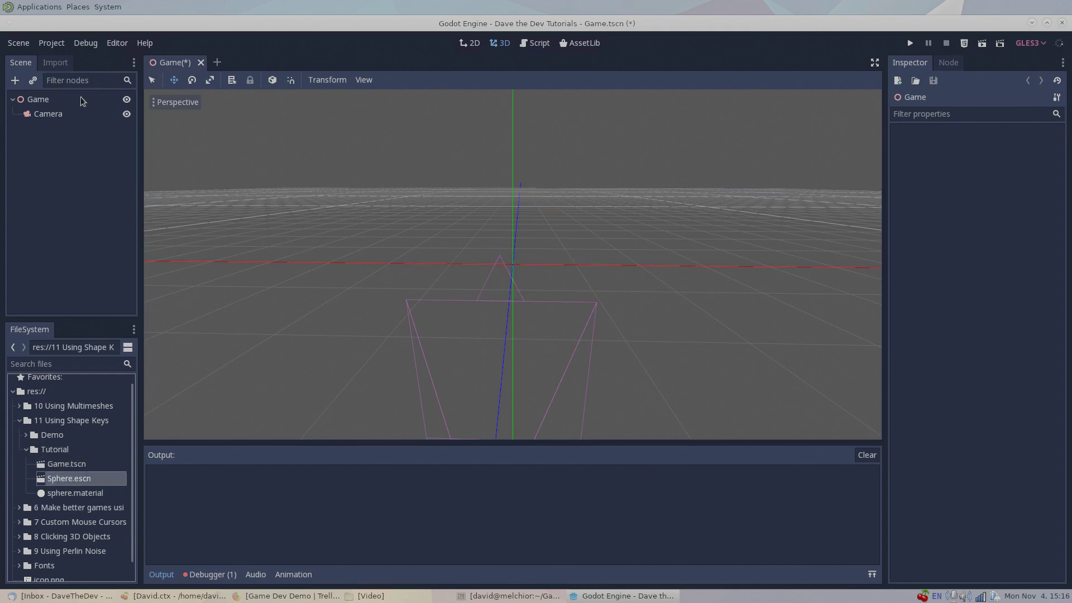
left_click(58, 63)
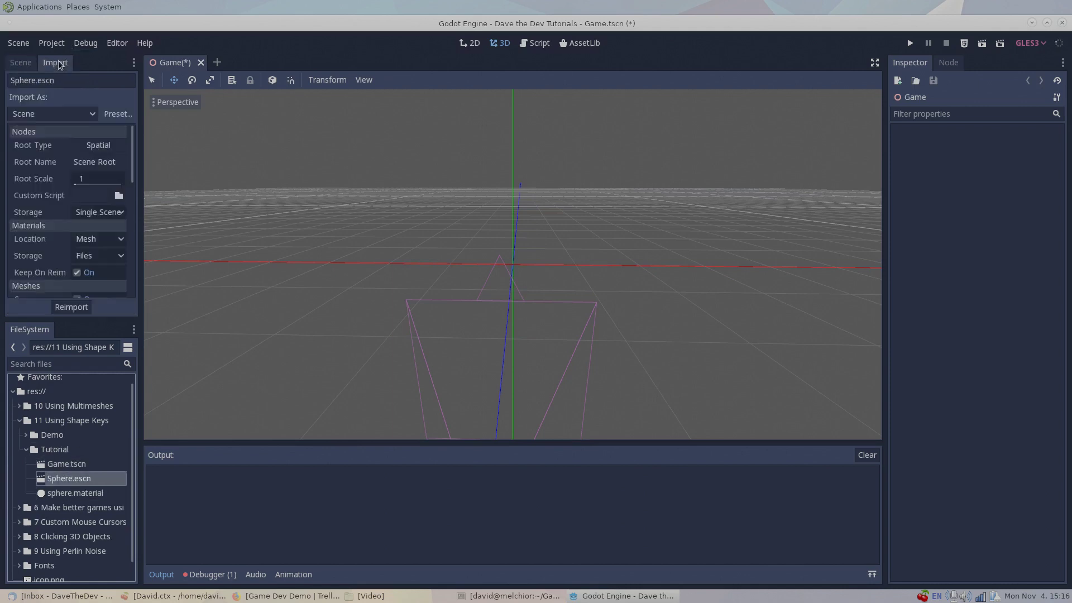
left_click(116, 114)
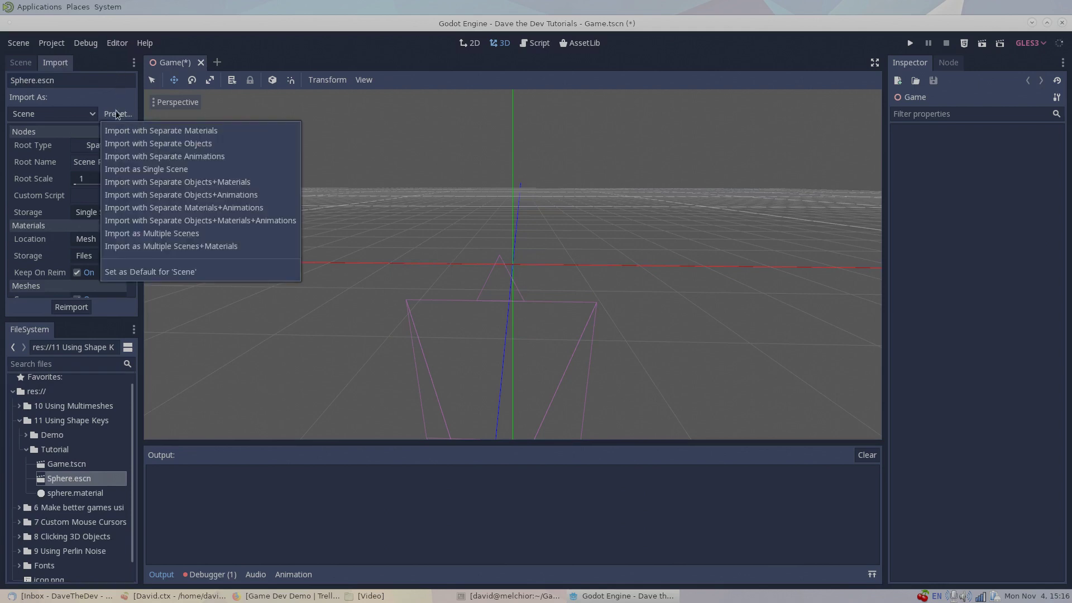
left_click(212, 221)
left_click(72, 308)
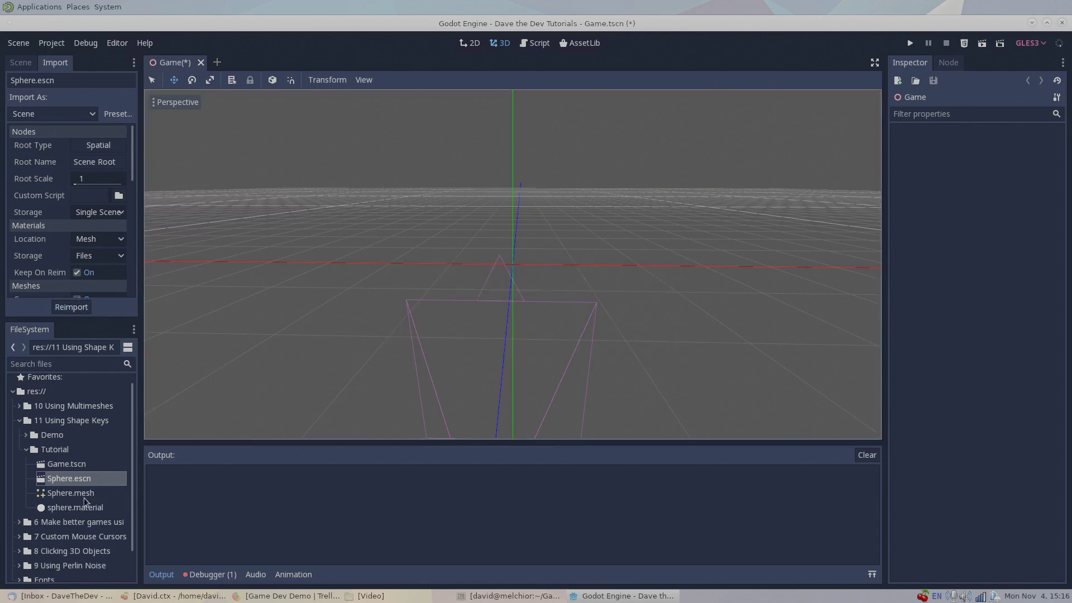
double_click(67, 464)
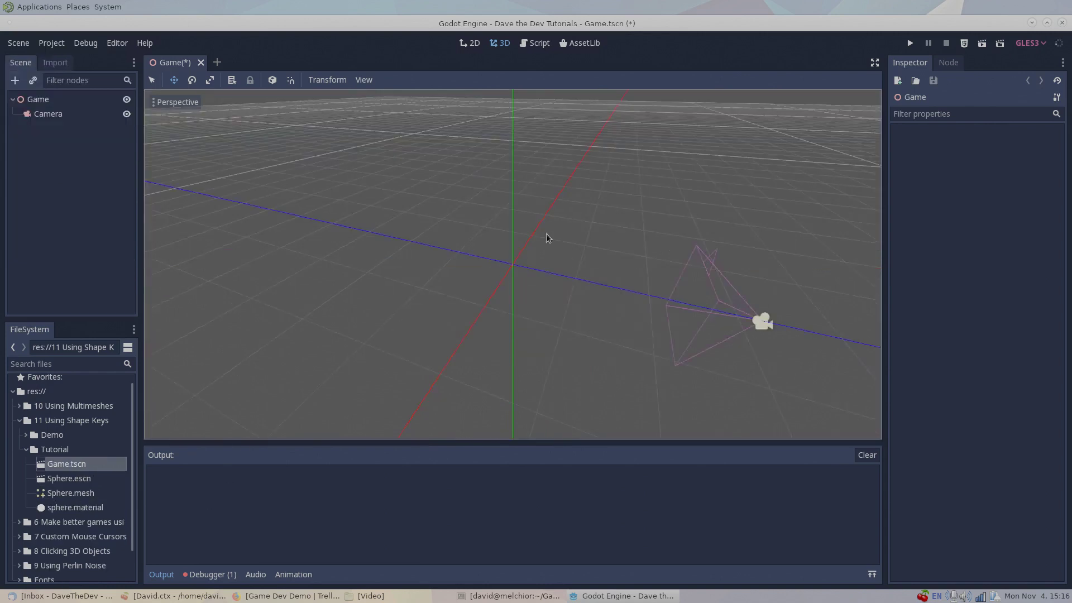
Add Sphere.mesh to the Game scene and set its translation to 0, 0, 0
left_click(43, 102)
left_click(48, 115)
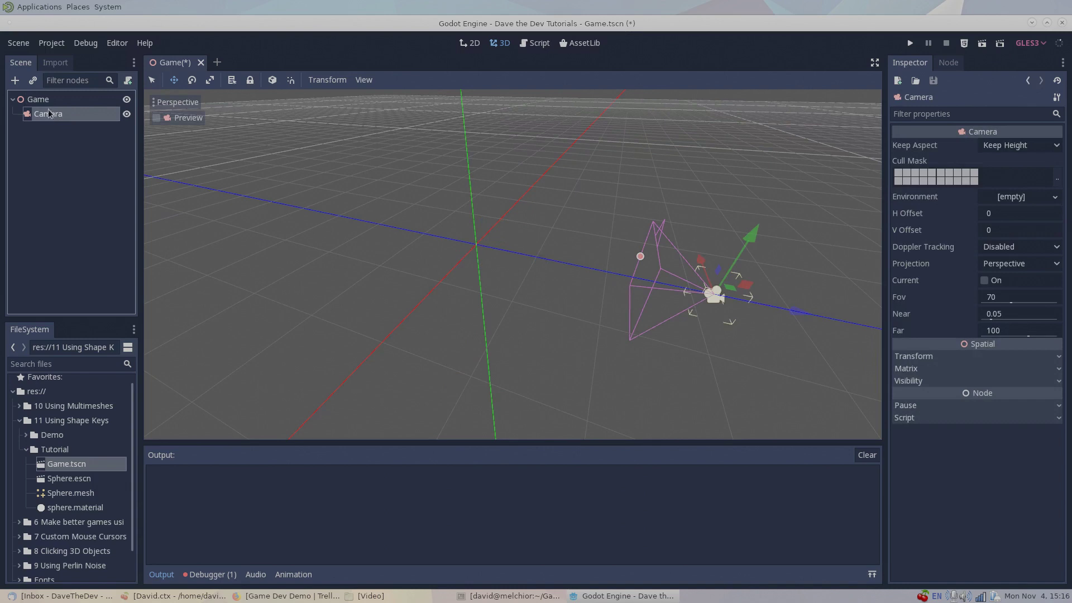
left_click(44, 100)
left_click(62, 494)
left_click_drag(62, 493, 484, 247)
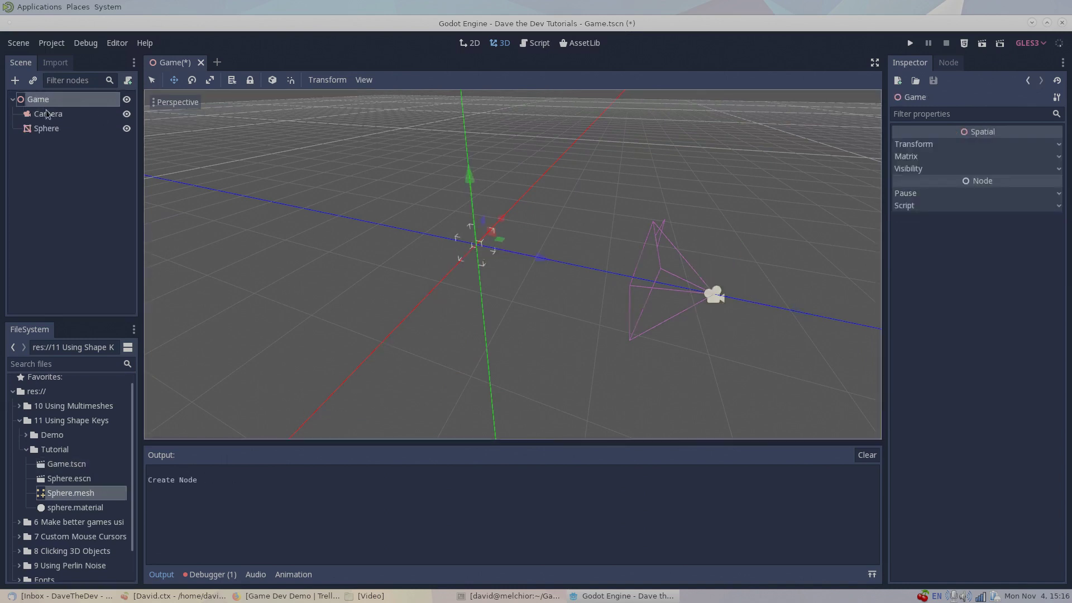
left_click(42, 130)
left_click(931, 316)
left_click(922, 342)
type("0")
key("Tab")
type("0")
key("Tab")
middle_click_drag(558, 310, 655, 298)
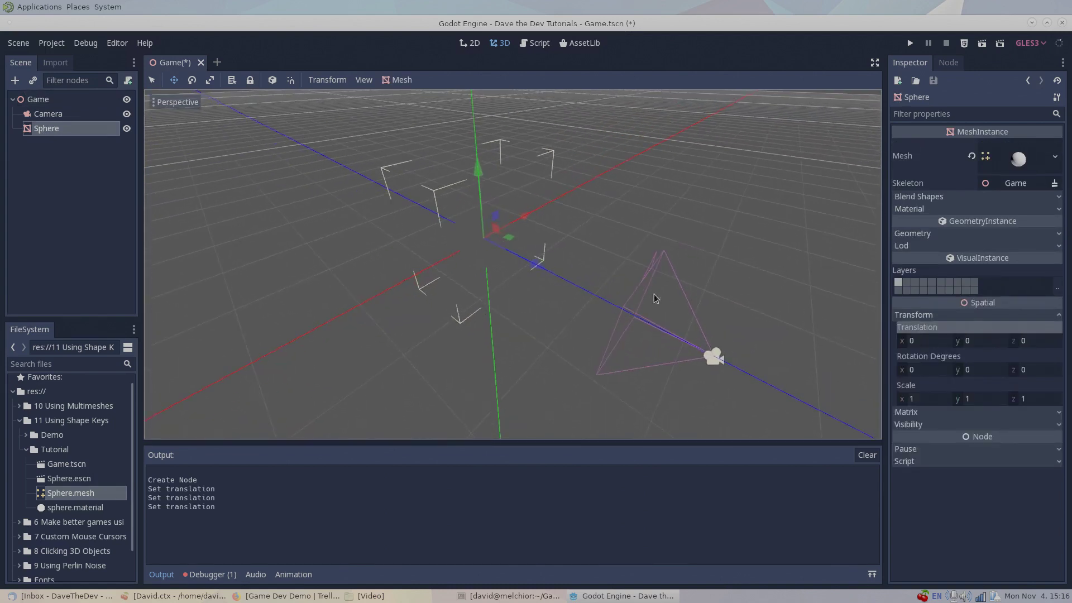
Assign sphere.material to the Sphere node's material slot
left_click(945, 210)
left_click_drag(65, 508, 1022, 220)
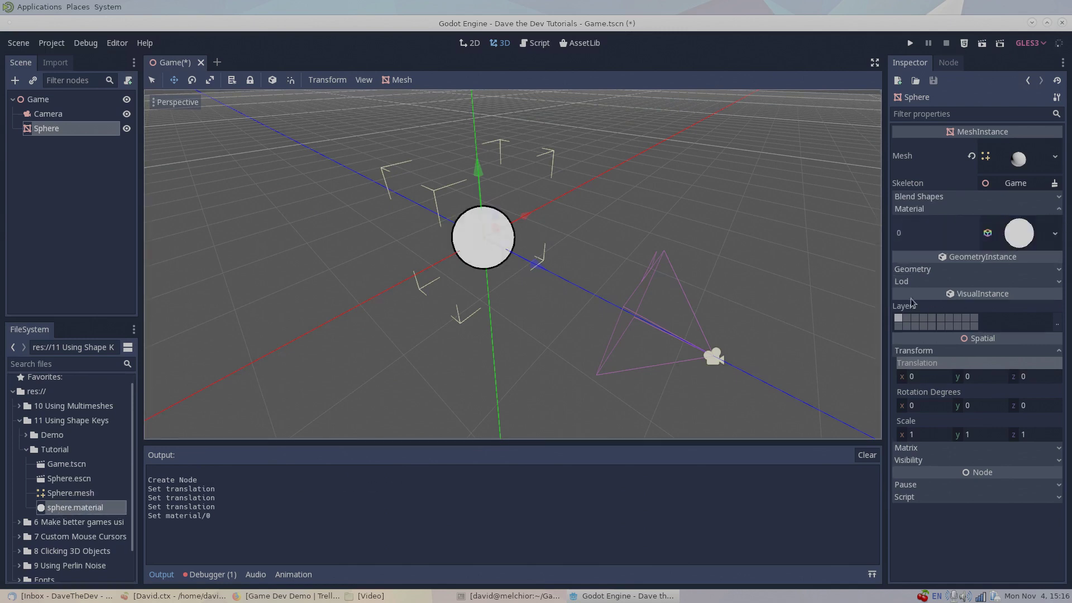
middle_click_drag(596, 282, 536, 262)
scroll(536, 263, "up", 3)
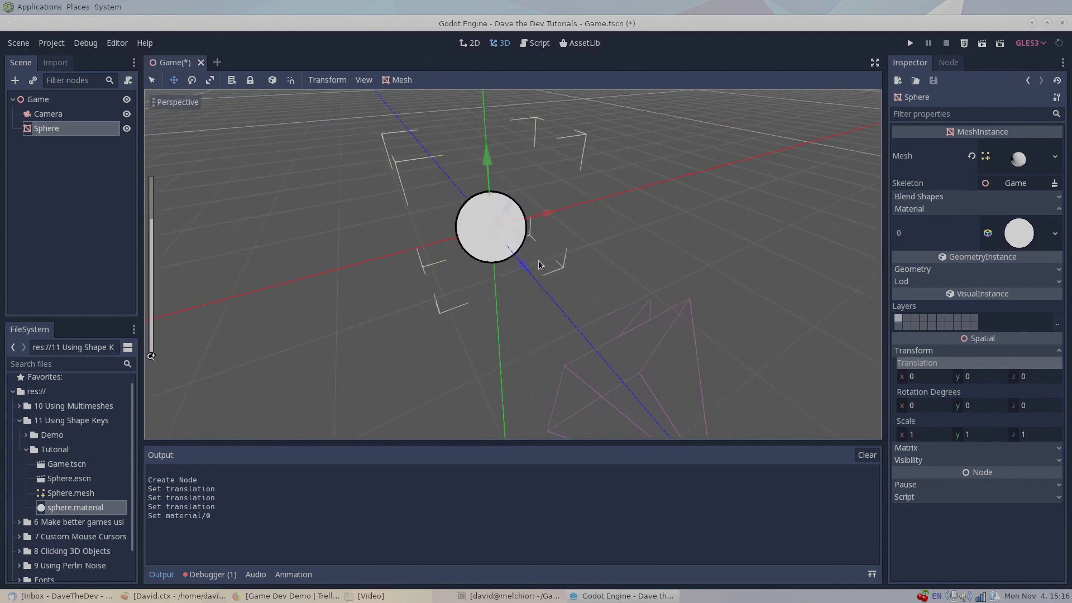
Preview the Morphed Sphere blend shape on the sphere, then reset it to 0
left_click(929, 197)
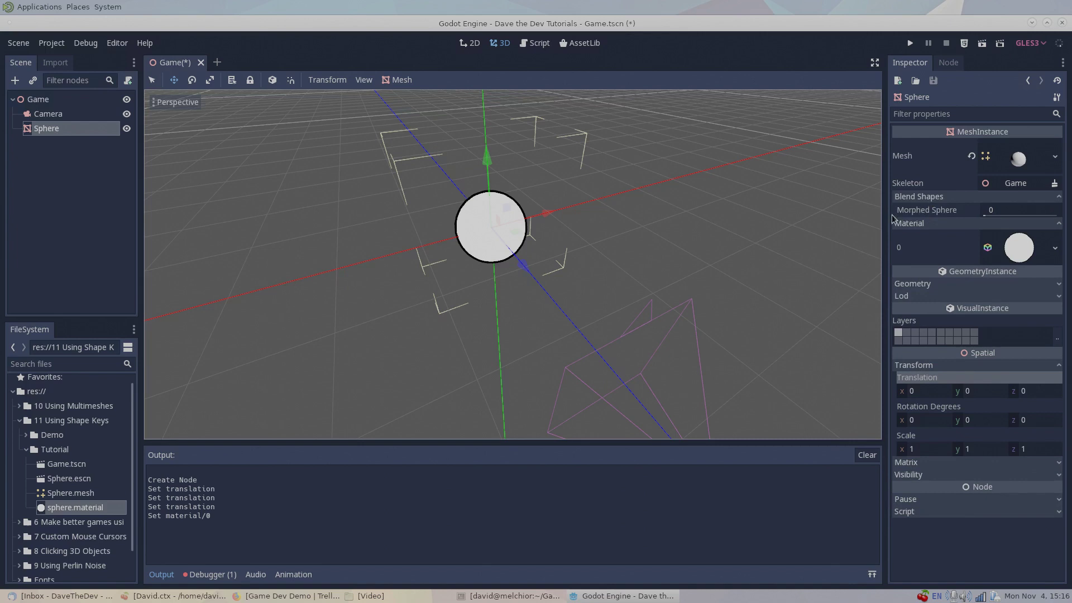
left_click_drag(982, 219, 1056, 216)
key("KP_1")
middle_click_drag(666, 193, 697, 177)
left_click_drag(1059, 218, 978, 216)
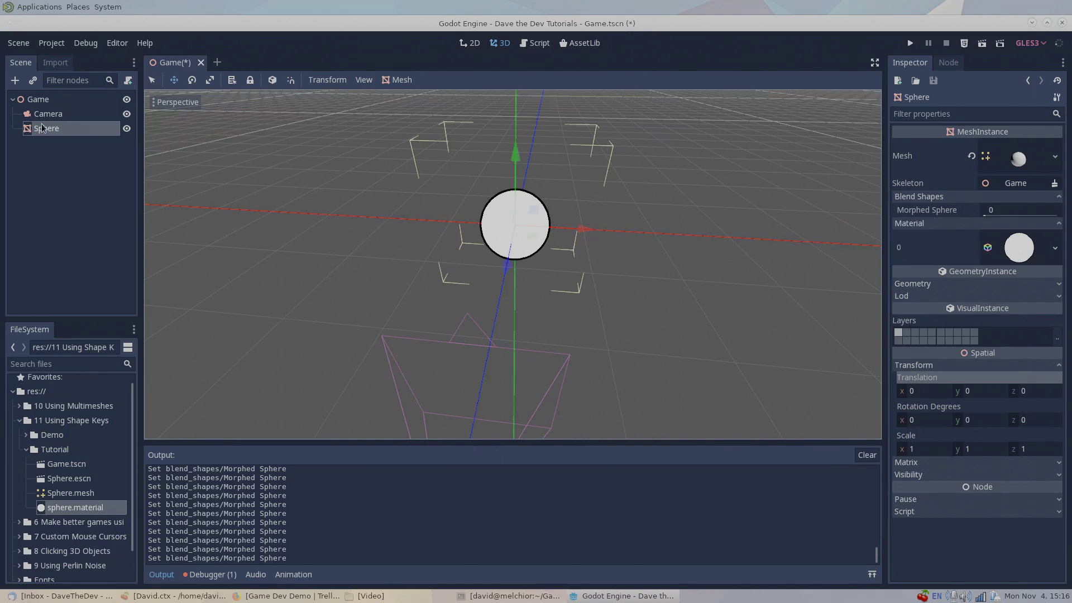
left_click(15, 81)
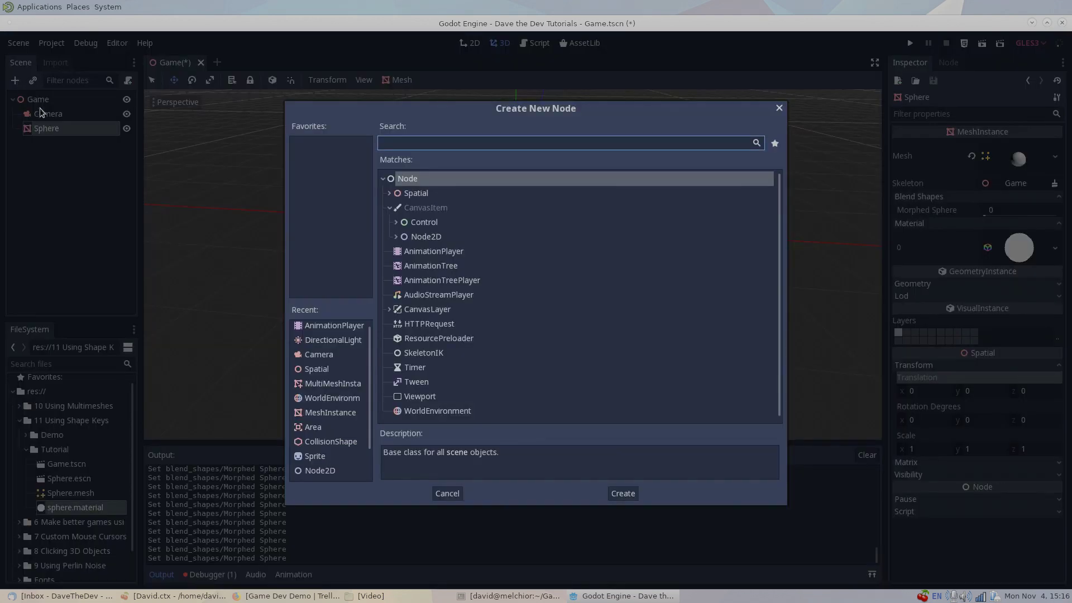
Add an AnimationPlayer under Sphere and create an animation named New Anim
double_click(434, 251)
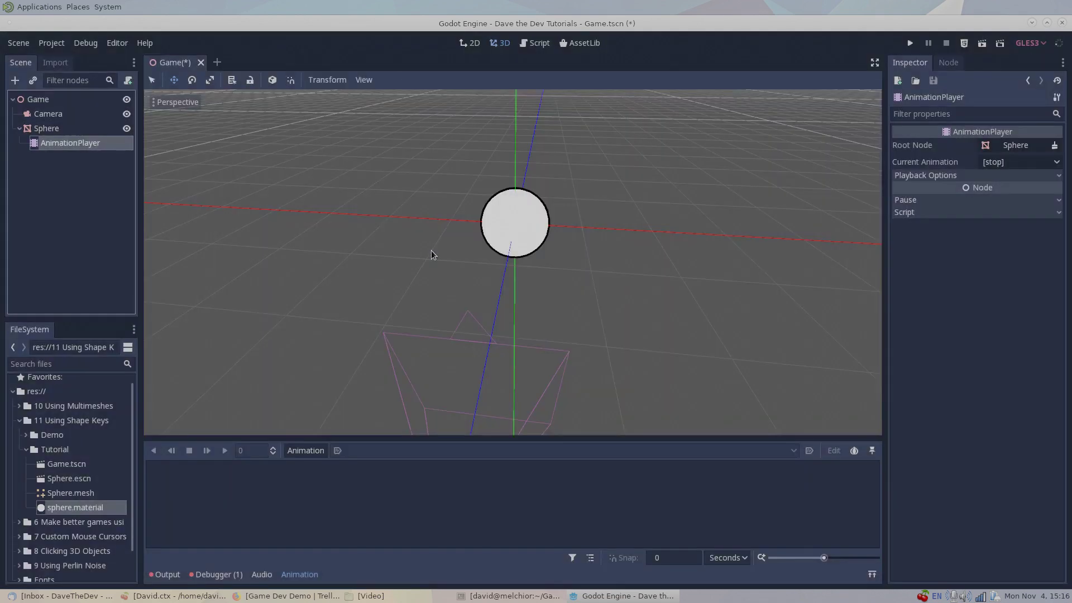
left_click(306, 451)
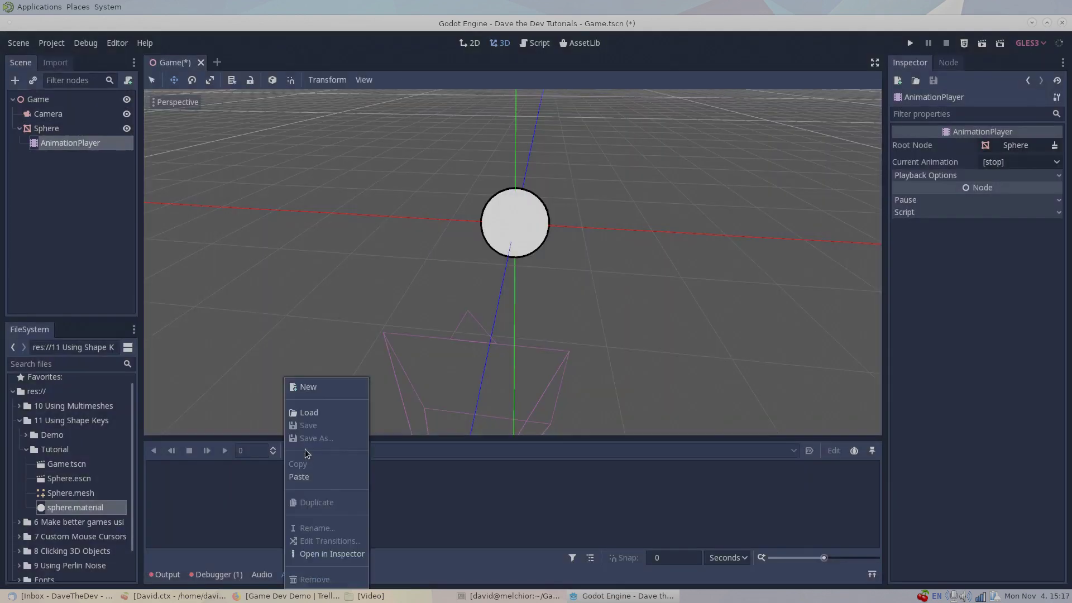
left_click(308, 385)
left_click(570, 335)
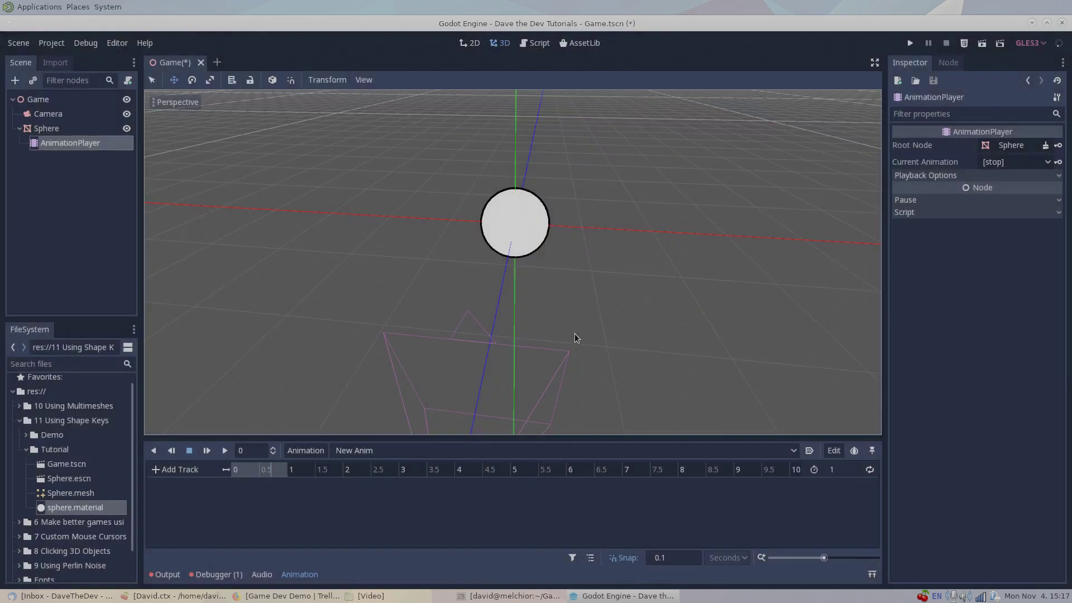
Add a Sphere blend_shapes/Morphed Sphere property track and make the animation loop and autoplay
left_click(156, 469)
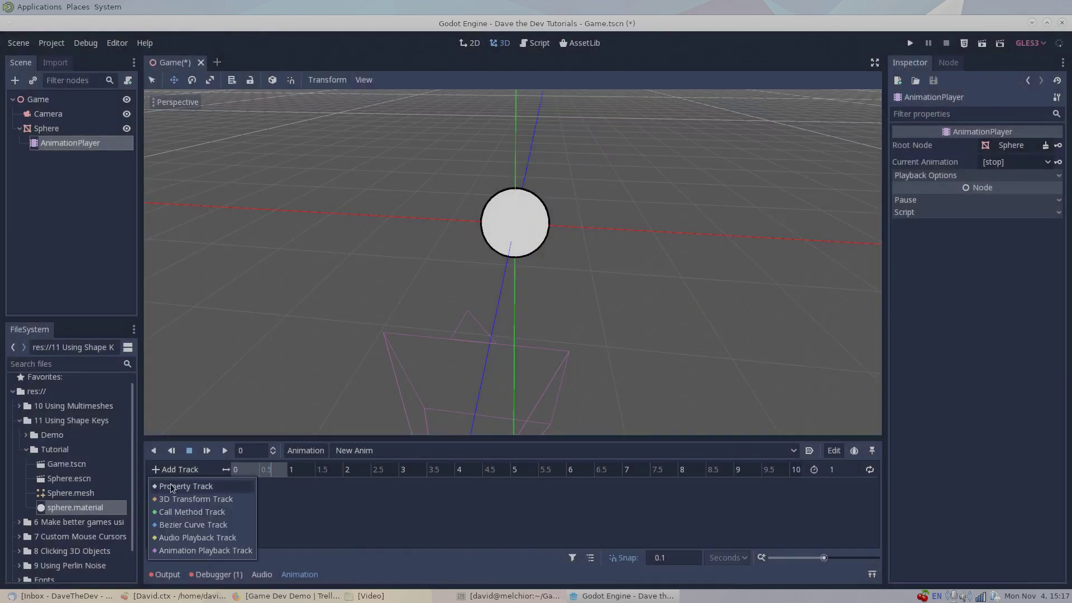
left_click(174, 484)
double_click(176, 144)
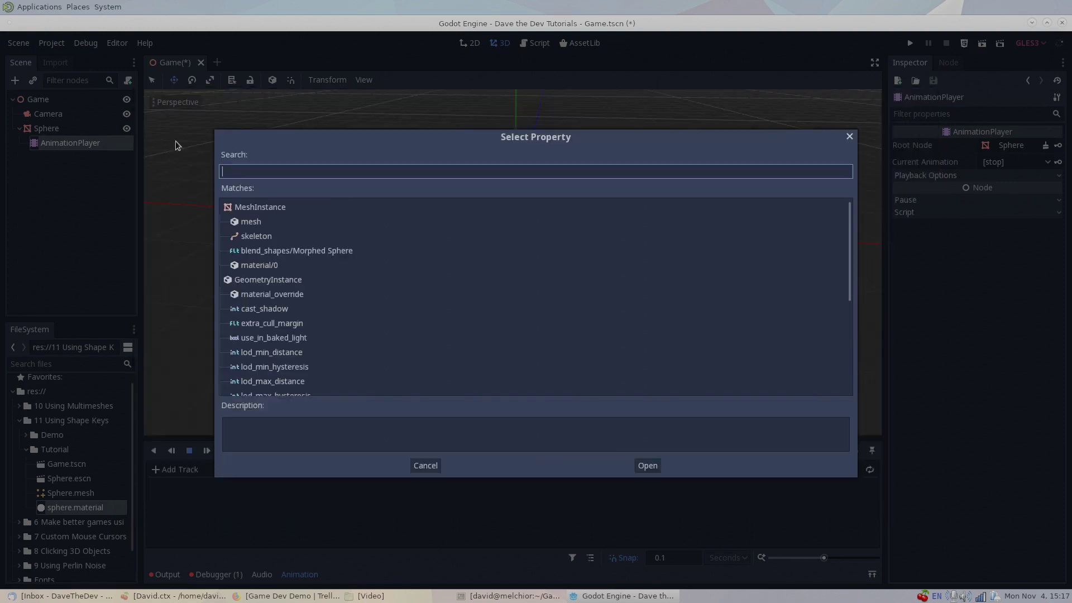
left_click(284, 255)
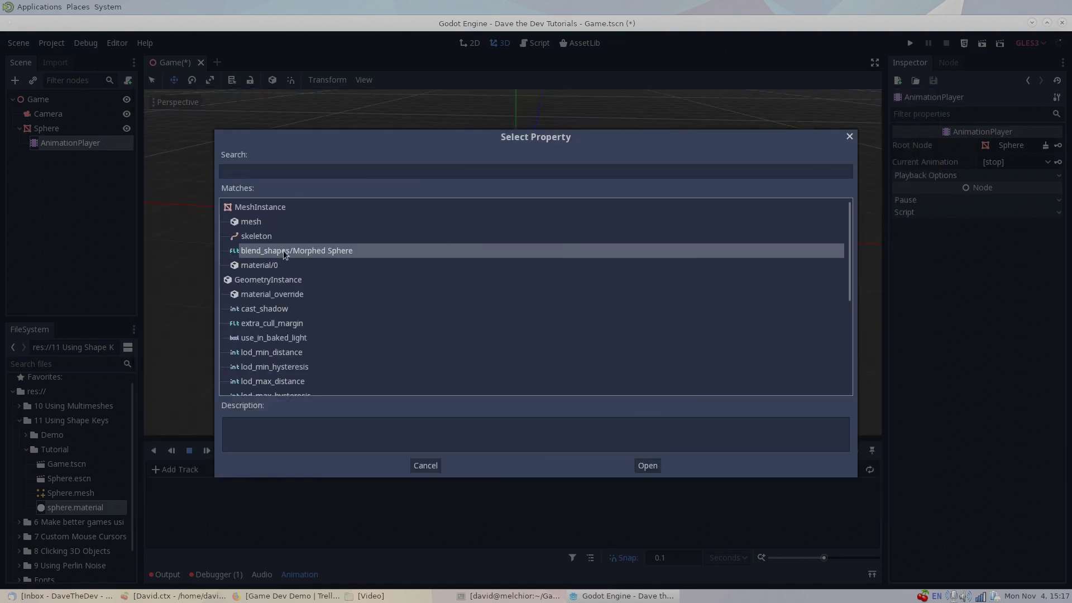
left_click(642, 466)
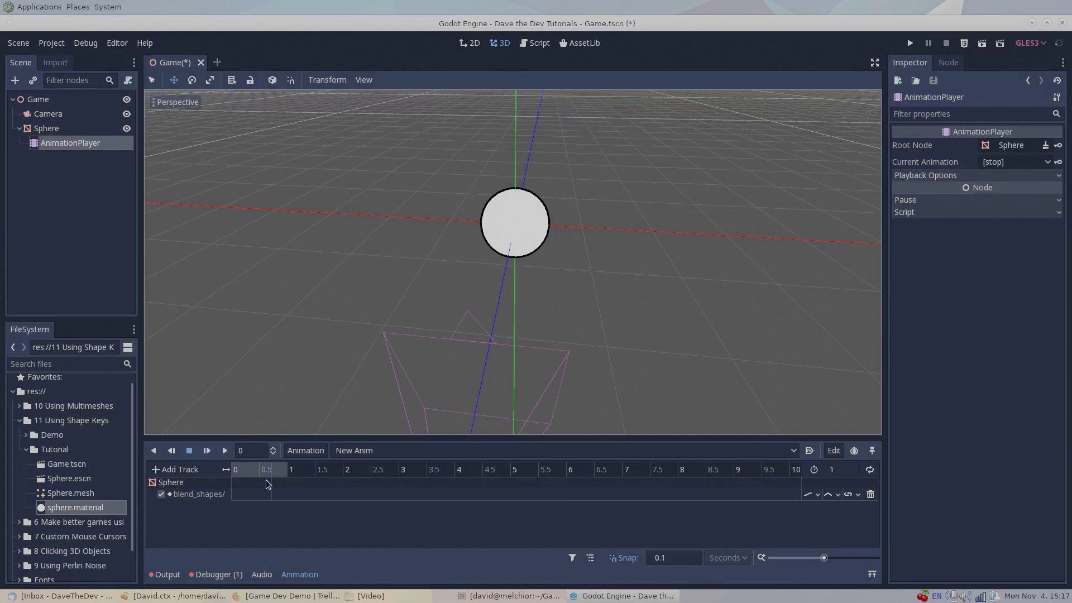
left_click(870, 470)
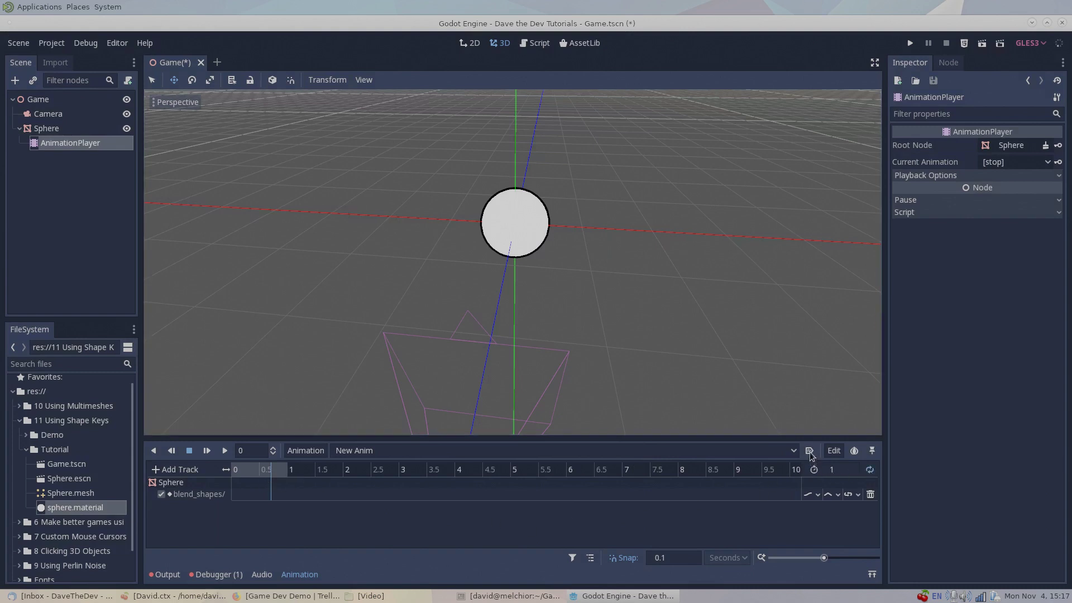
left_click(810, 451)
Key Morphed Sphere at 0 at time 0 and at 1 at 0.5 seconds
left_click(49, 130)
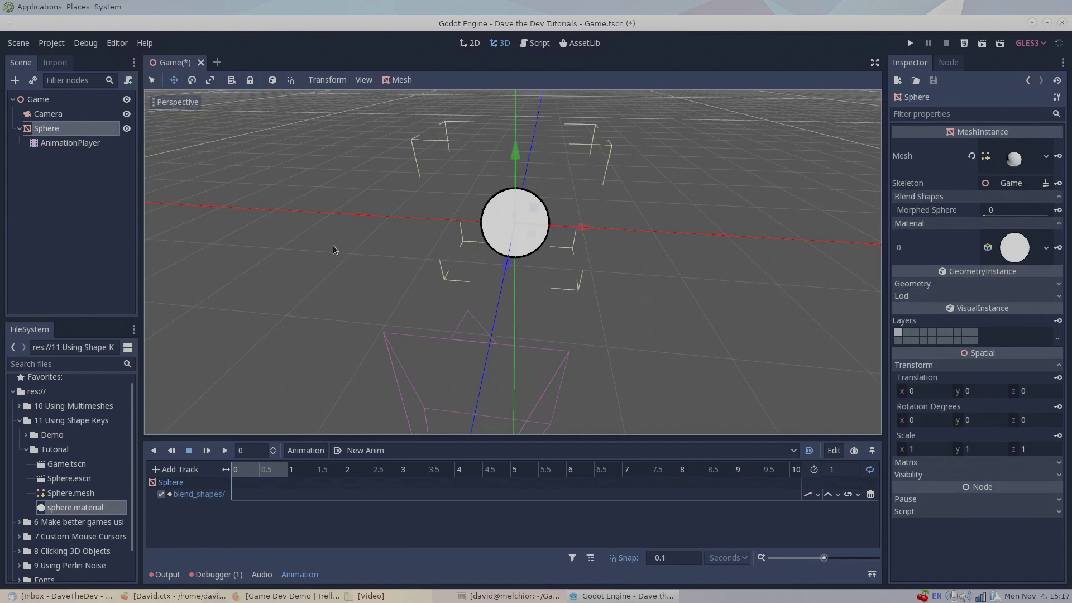
left_click(1059, 211)
left_click_drag(278, 470, 287, 471)
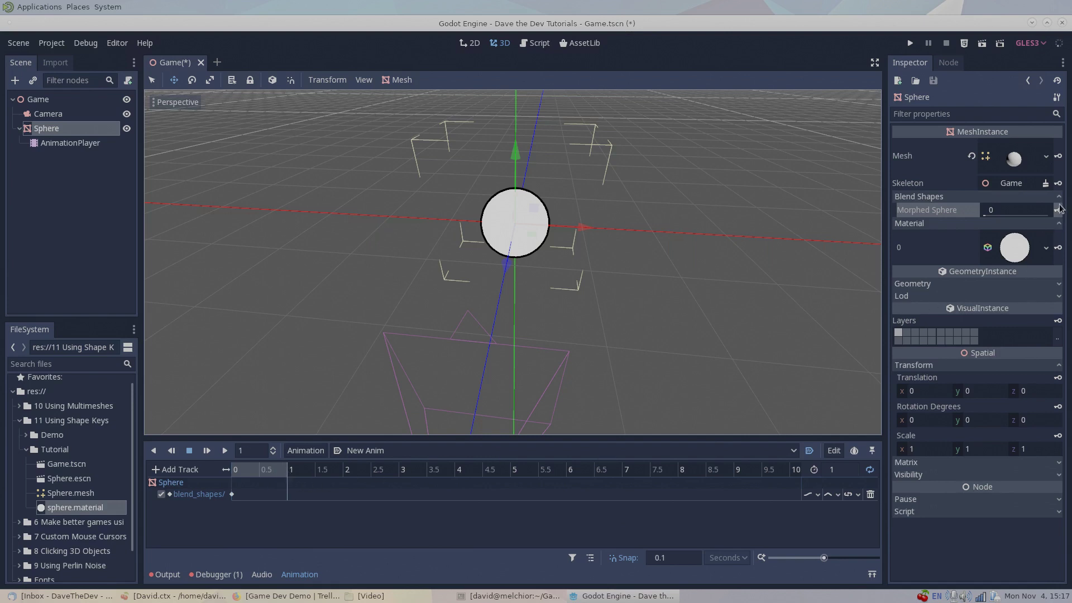
left_click(260, 472)
left_click_drag(984, 215, 1050, 215)
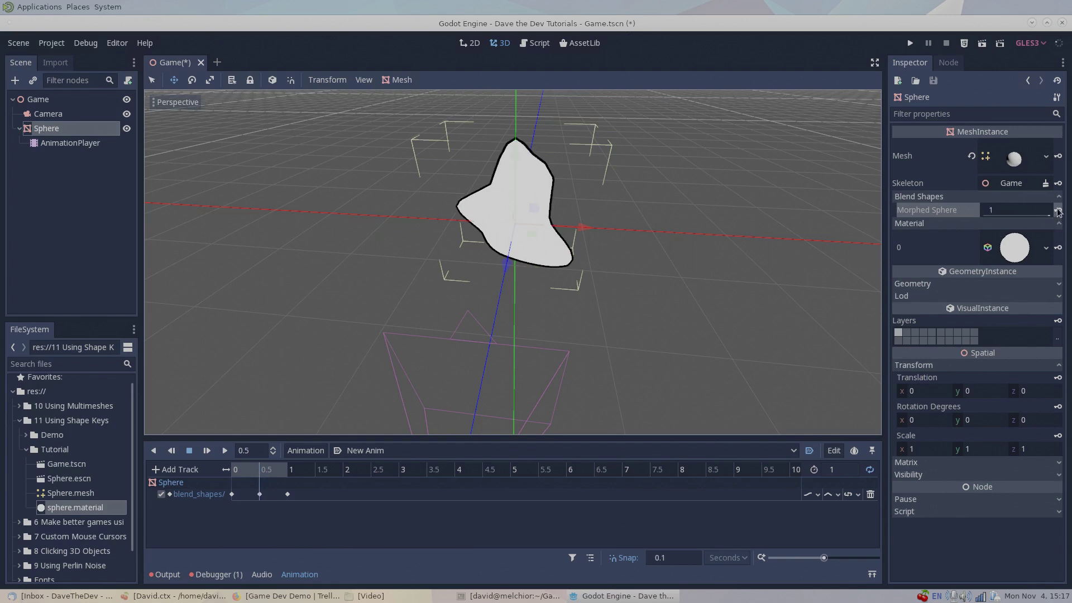
Play the morph animation in the editor, then run the game with F5
left_click(224, 451)
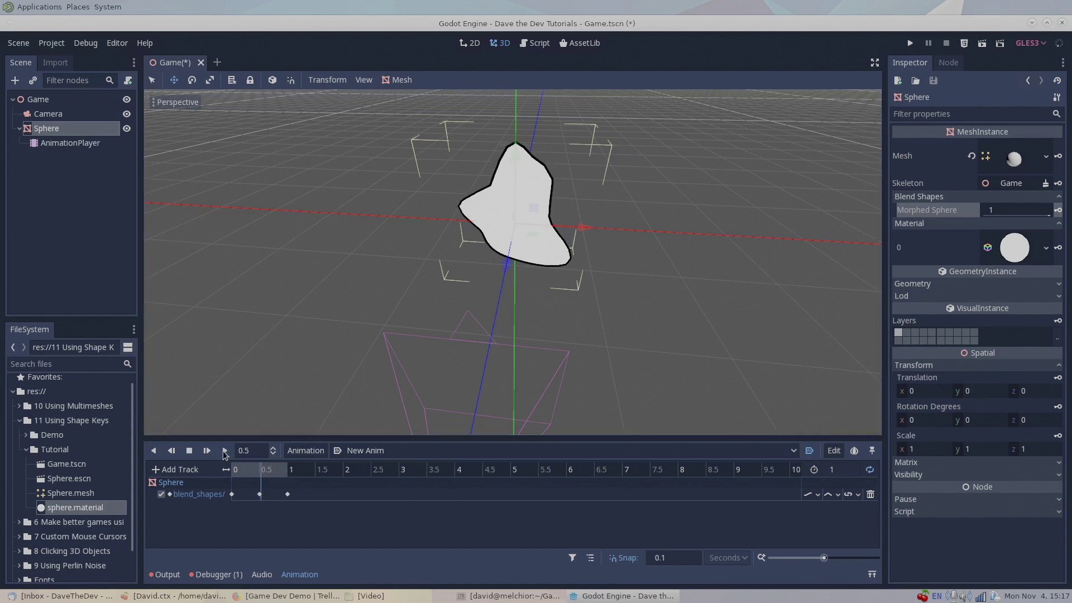
mouse_move(792, 180)
middle_mouse_down()
mouse_move(515, 175)
mouse_move(783, 169)
middle_mouse_up()
key("F5")
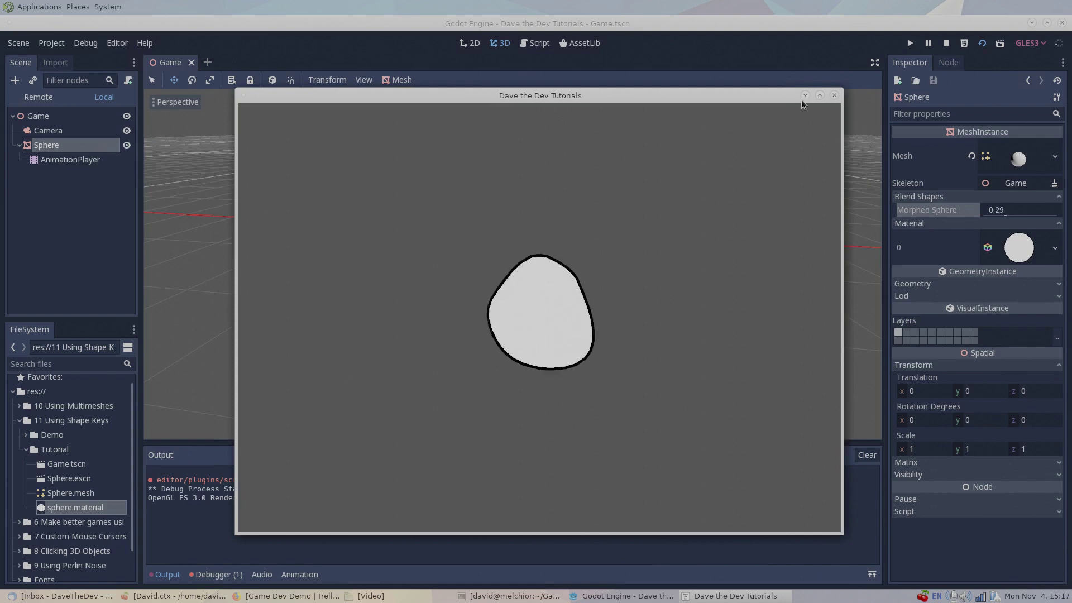
left_click_drag(802, 96, 747, 90)
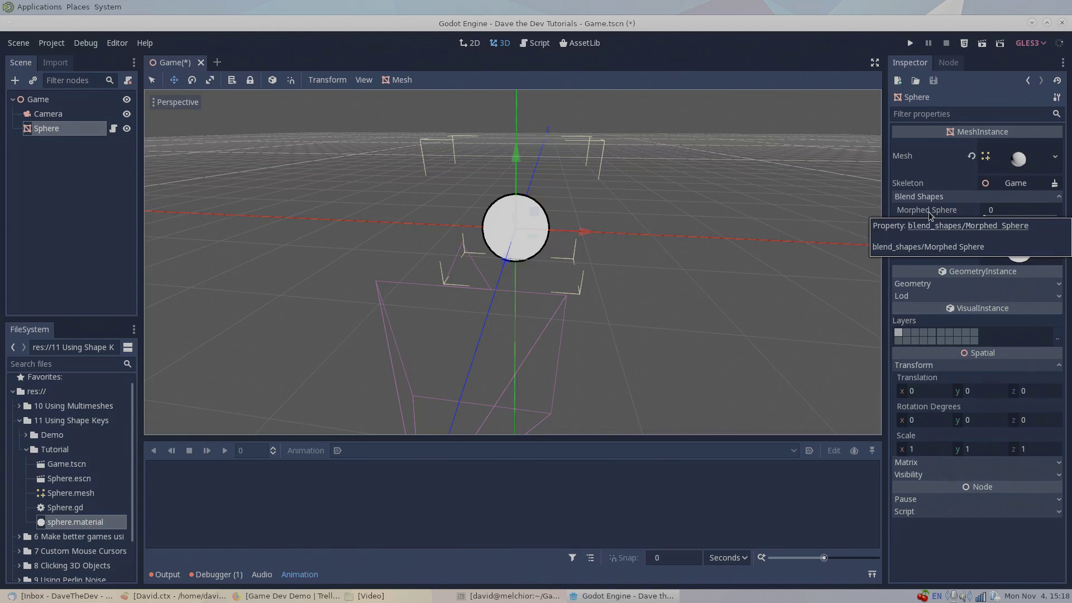
right_click(58, 136)
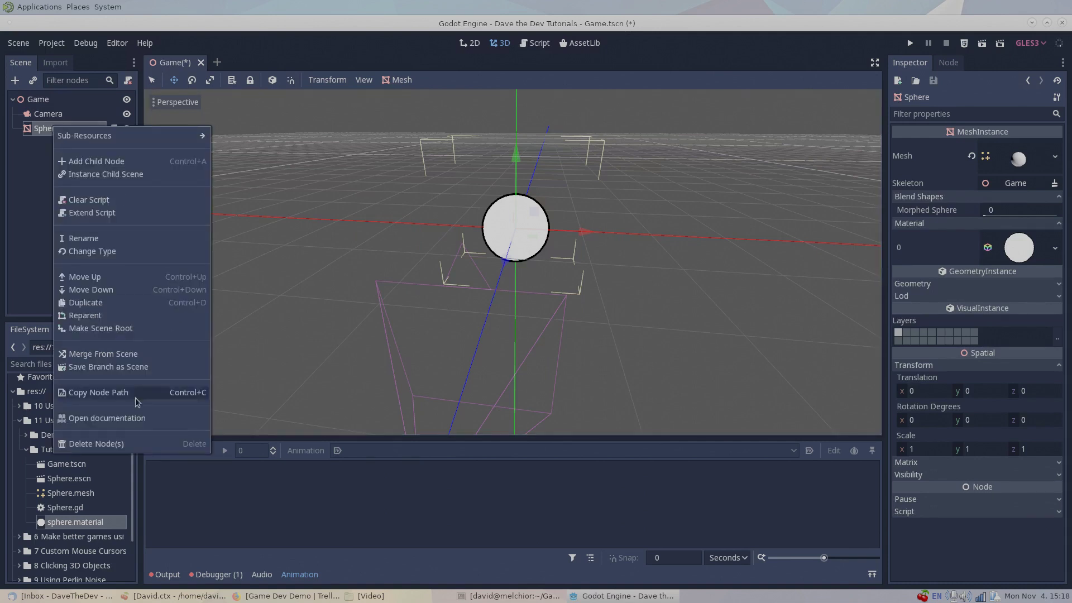
left_click(136, 422)
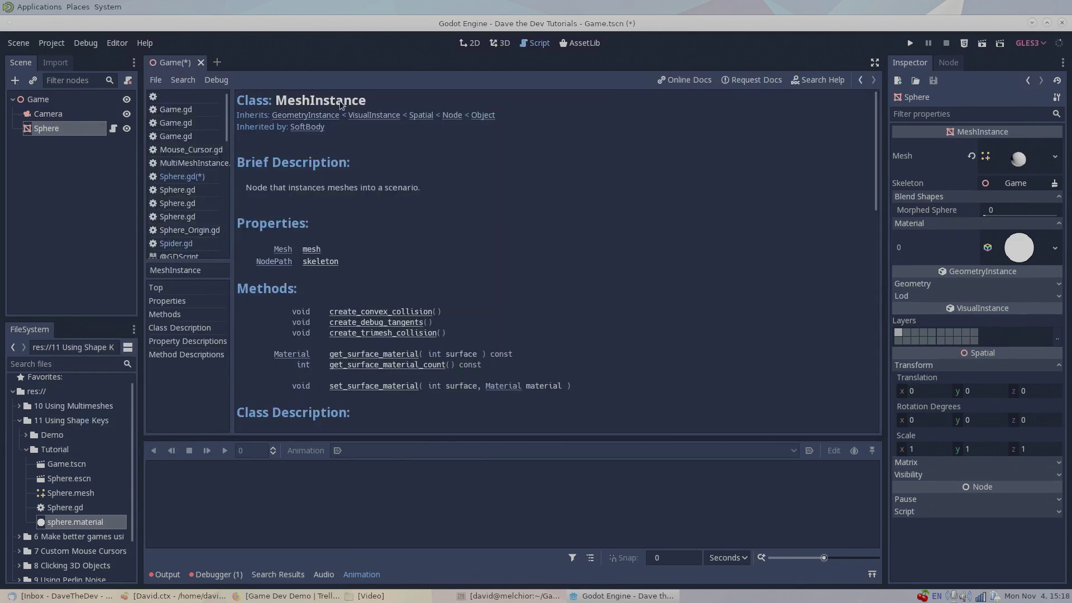
scroll(486, 236, "down", 2)
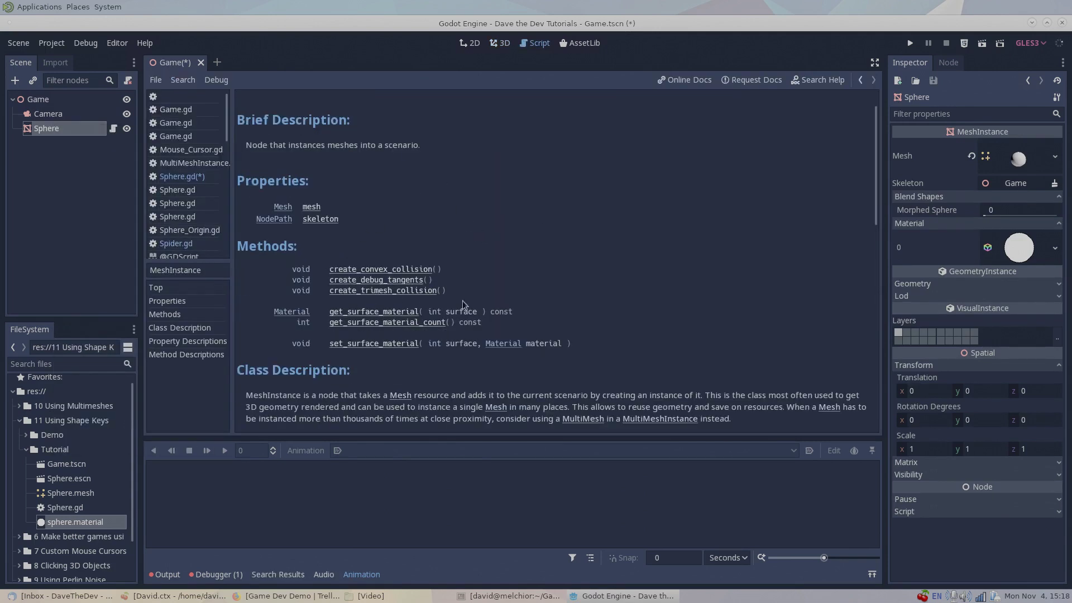
scroll(558, 257, "up", 2)
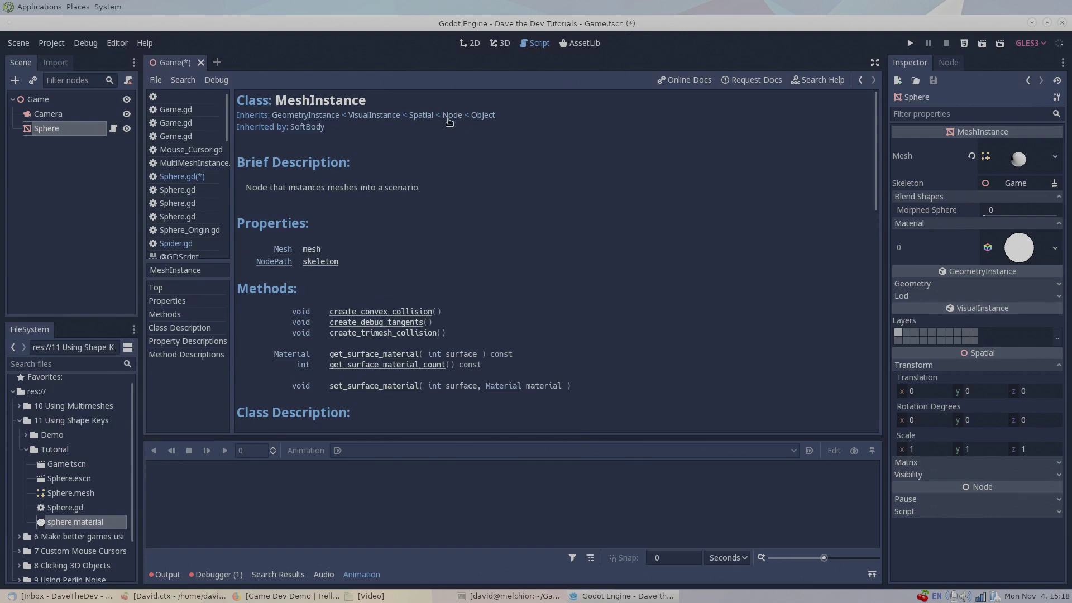
left_click(483, 116)
scroll(399, 197, "down", 5)
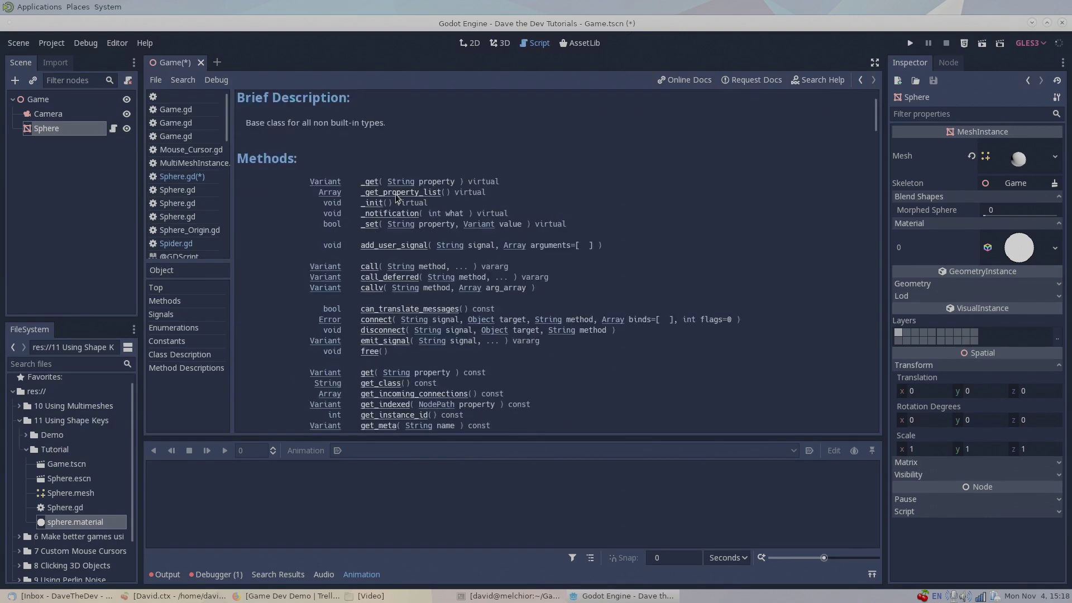
scroll(398, 196, "down", 4)
scroll(400, 196, "down", 5)
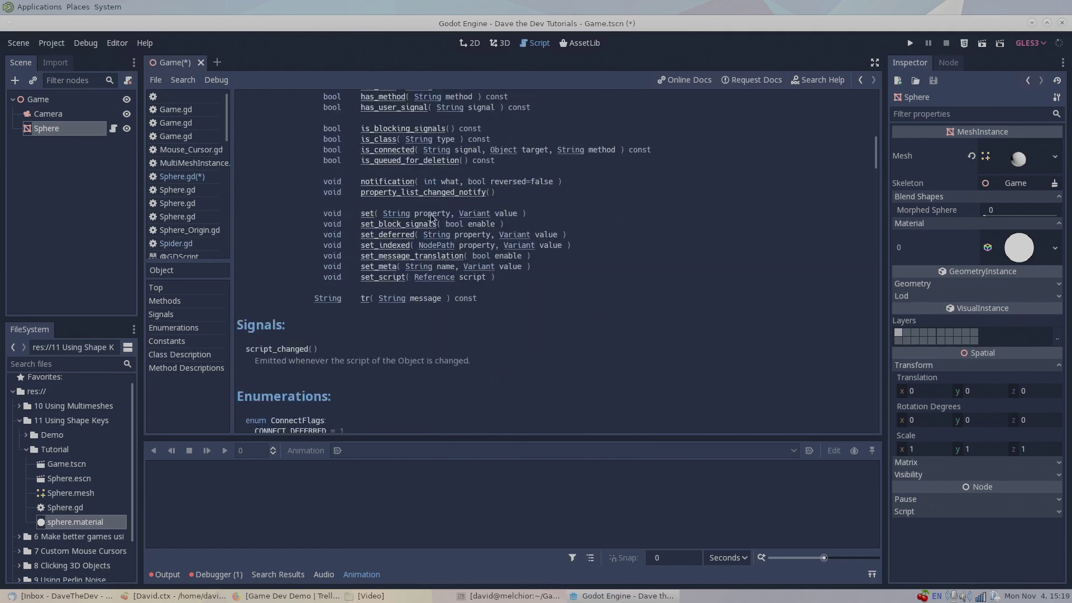
left_click(372, 214)
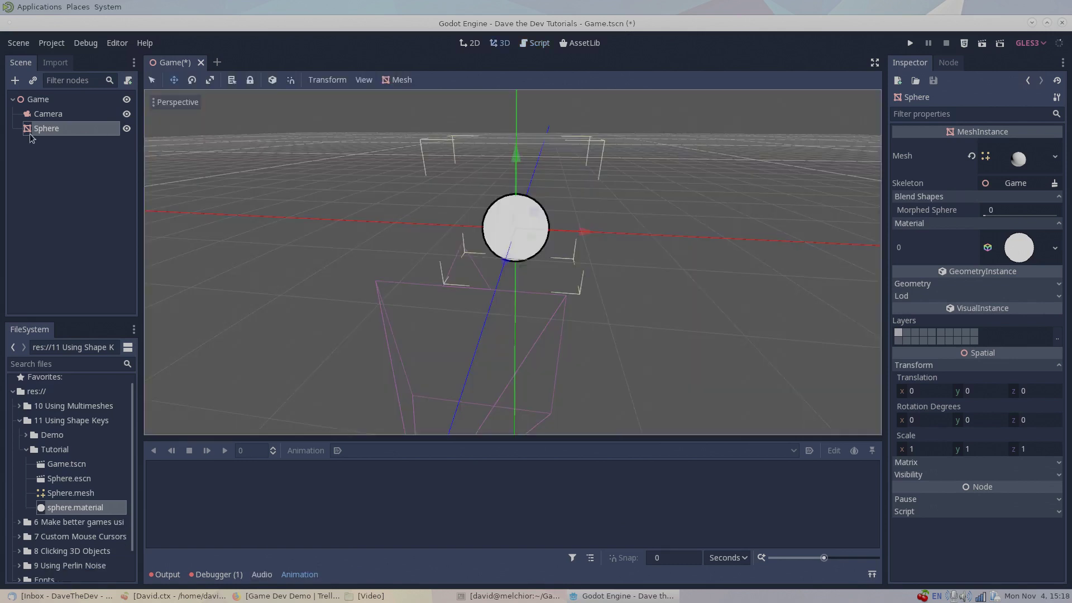
Attach a new Sphere.gd script to the Sphere node
left_click(56, 131)
left_click(129, 81)
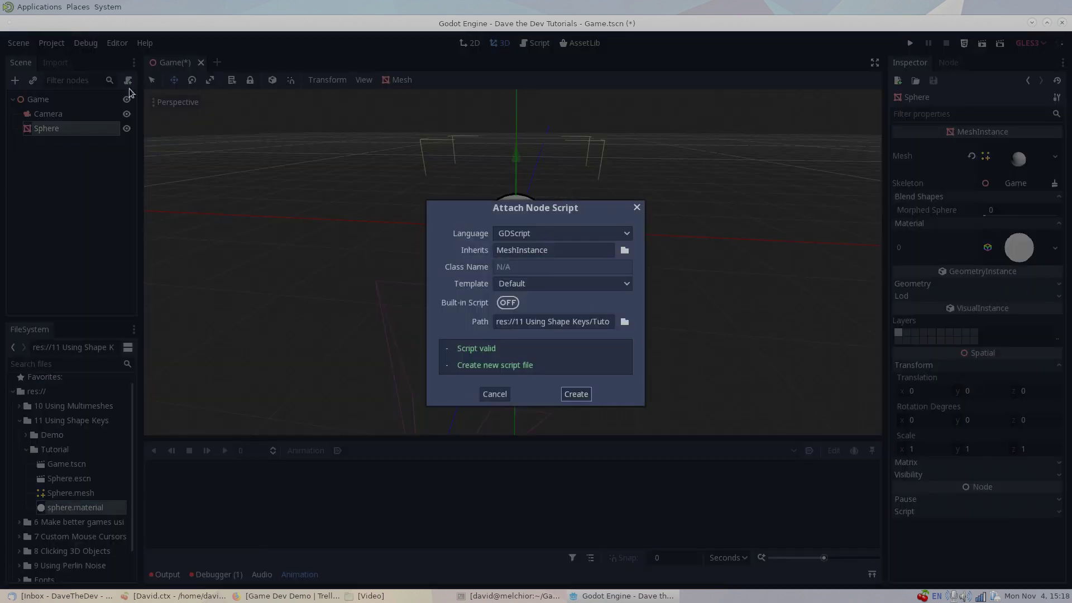
left_click(576, 394)
Replace pass in _ready() with self.set("blend_shapes/Morphed Sphere", randf())
left_click_drag(429, 132, 275, 137)
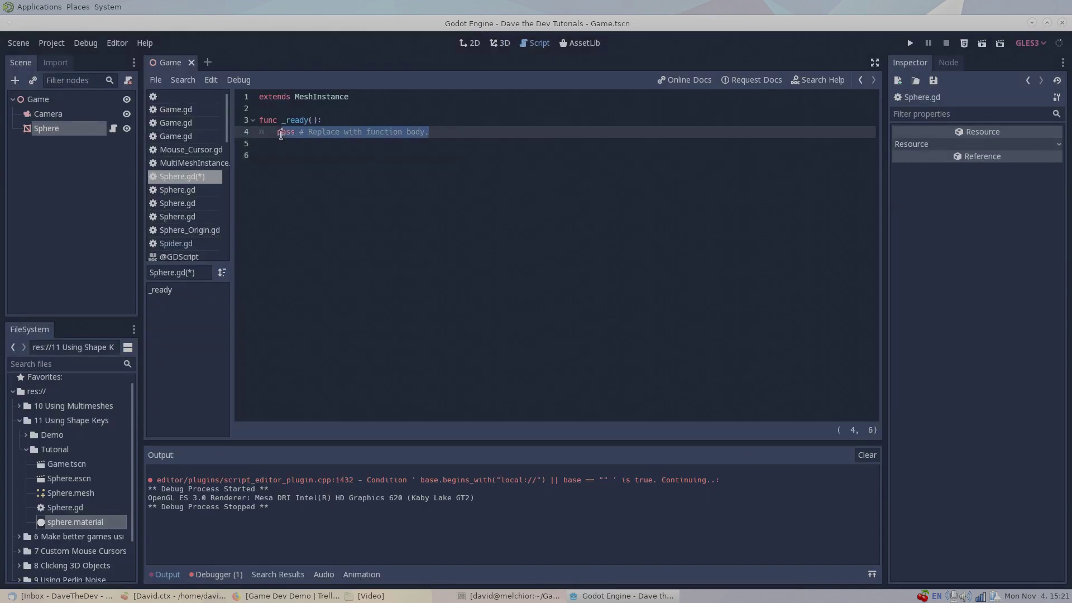
type("s")
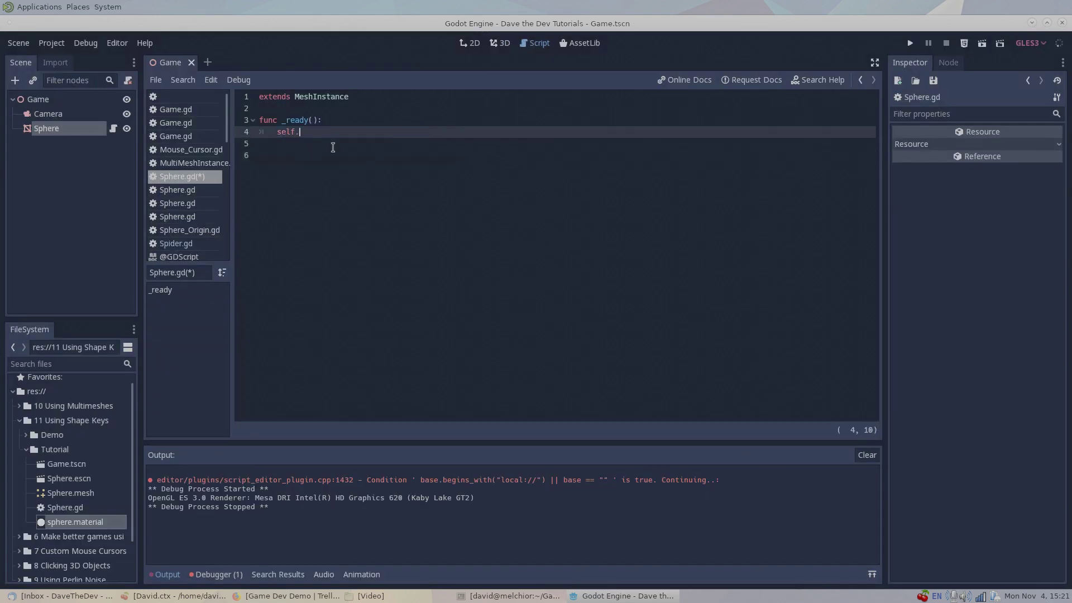
type("elf.")
key("BackSpace")
type(".set")
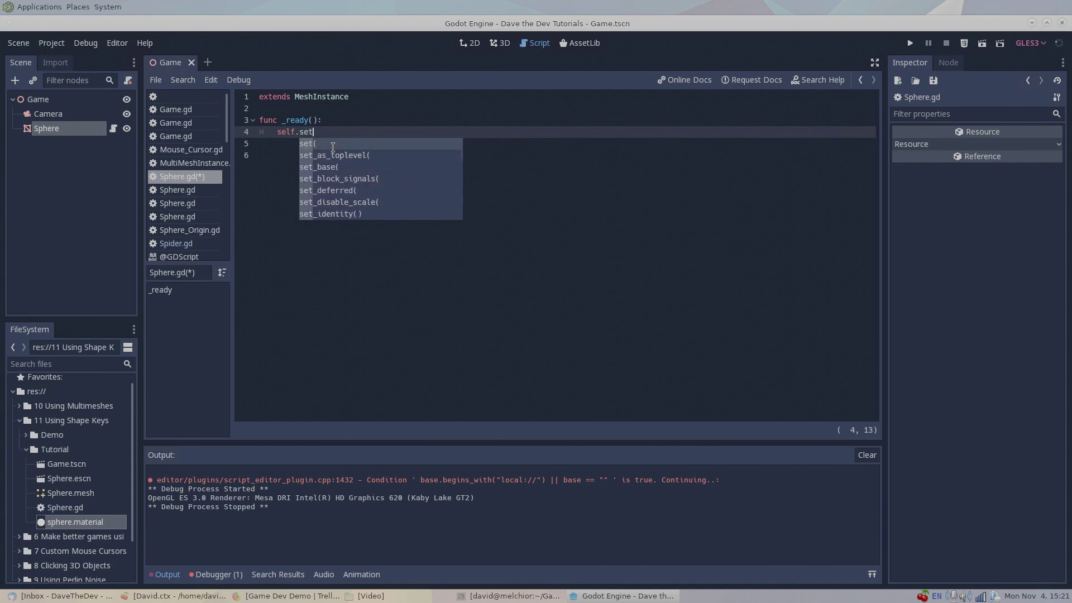
type("(\"blend_shapes/")
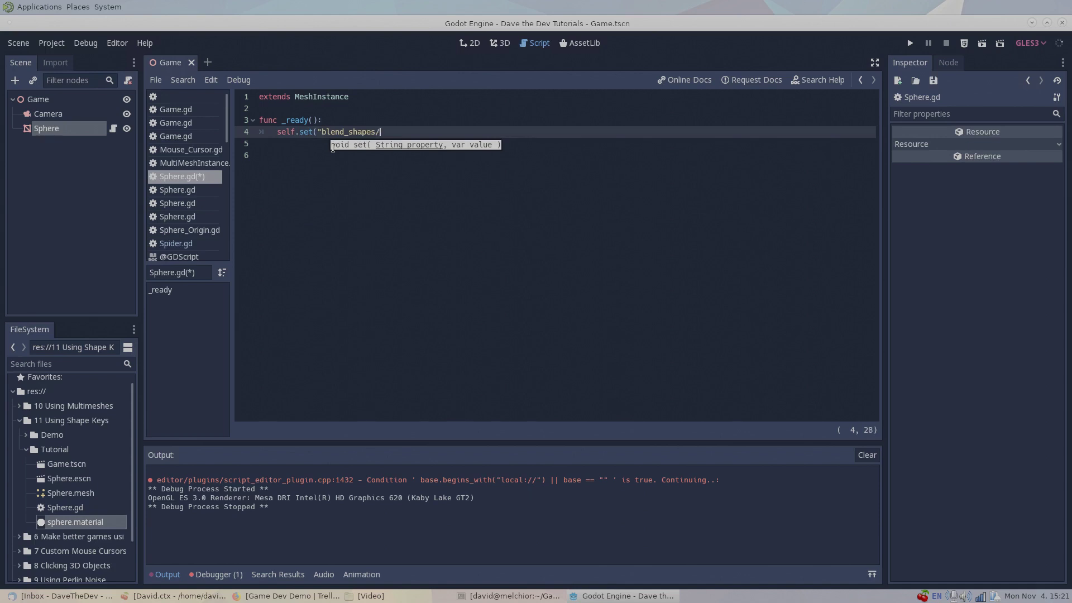
type("Morphed Sh")
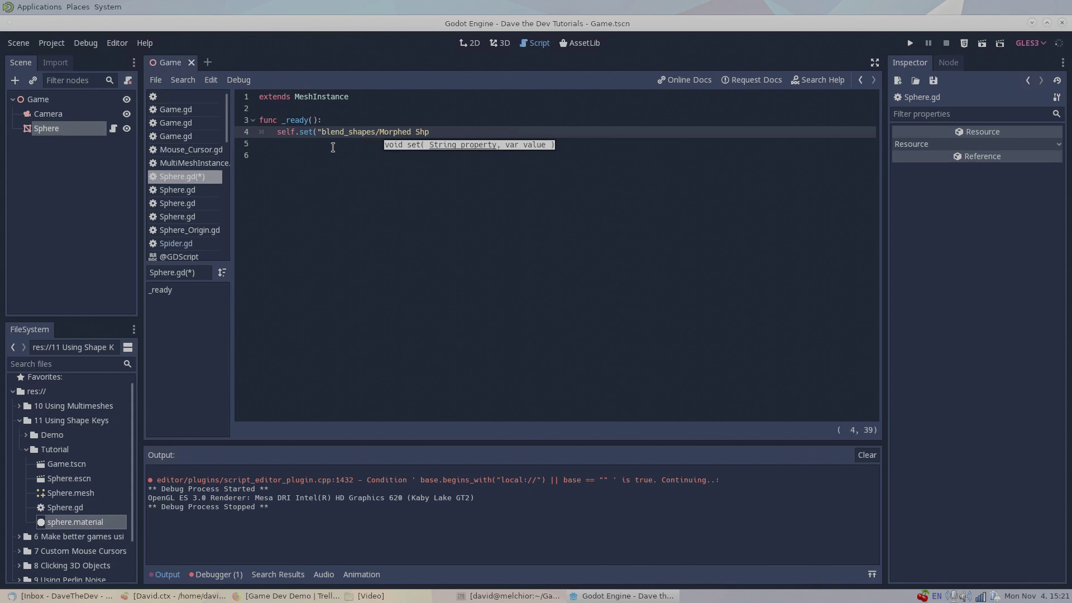
key("BackSpace")
type("phere")
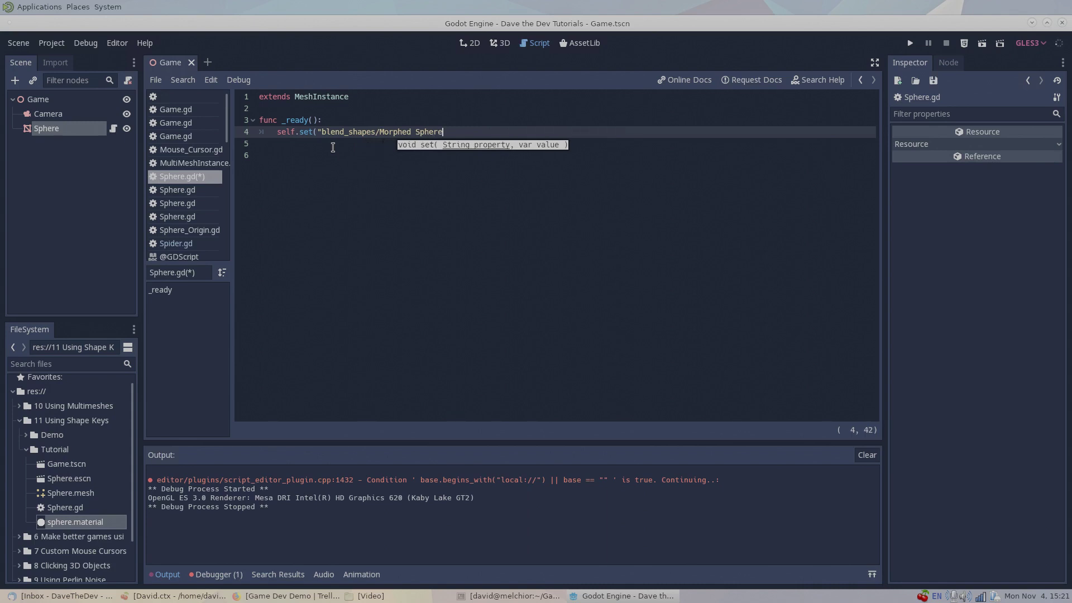
type("\", ")
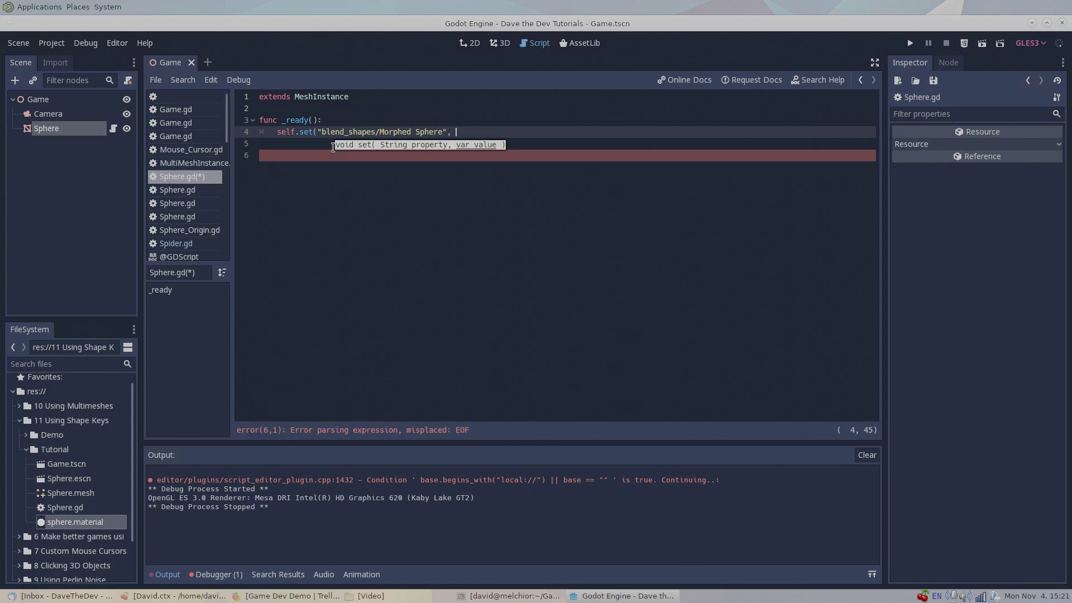
type("randf()")
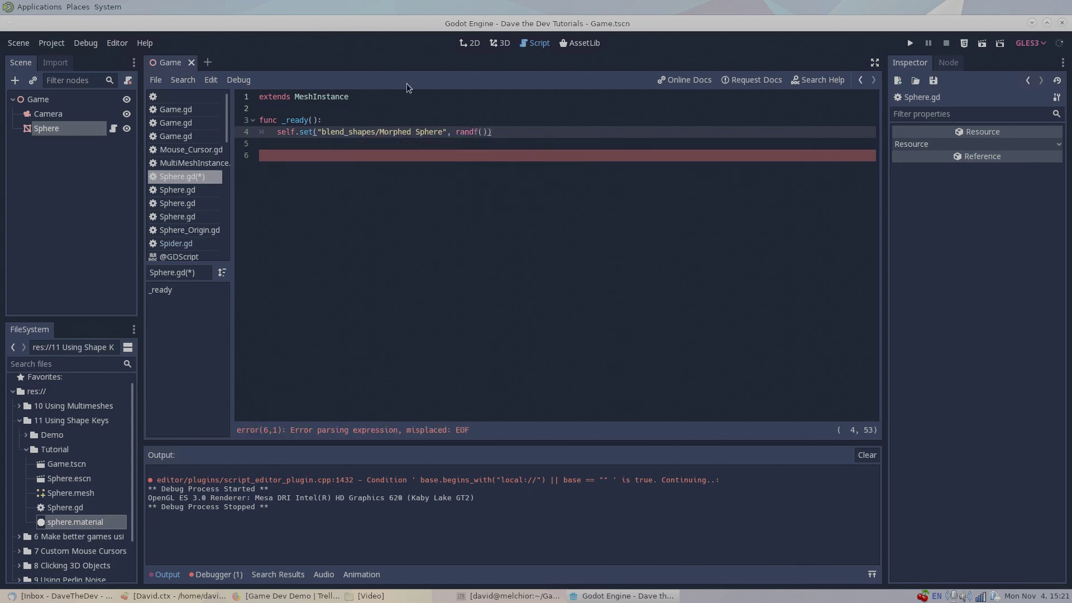
Insert a randomize() call before the set line, then run the scene with Ctrl+F2
left_click(390, 119)
key("Return")
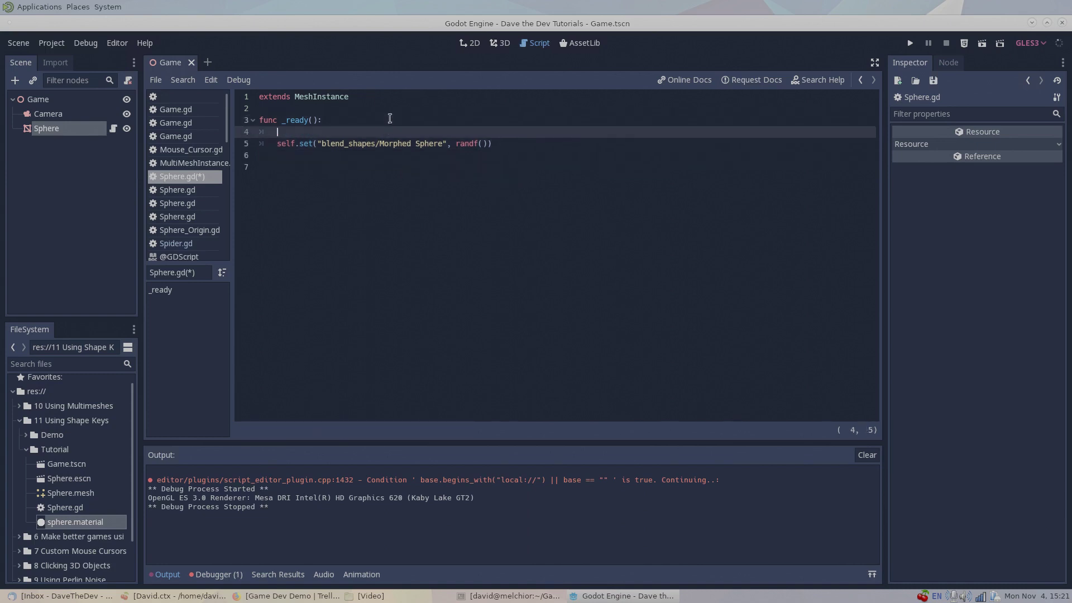
type("random")
key("Return")
key("ctrl+F2")
Relaunch the scene with F6 several times, closing the game window each time, to compare random sphere shapes
key("F6")
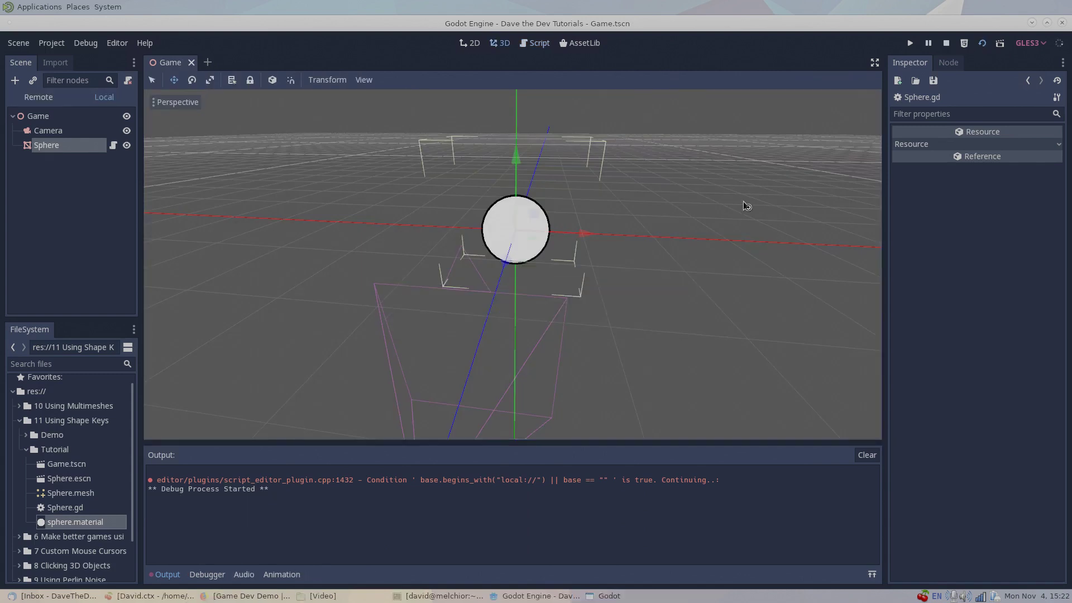
key("F6")
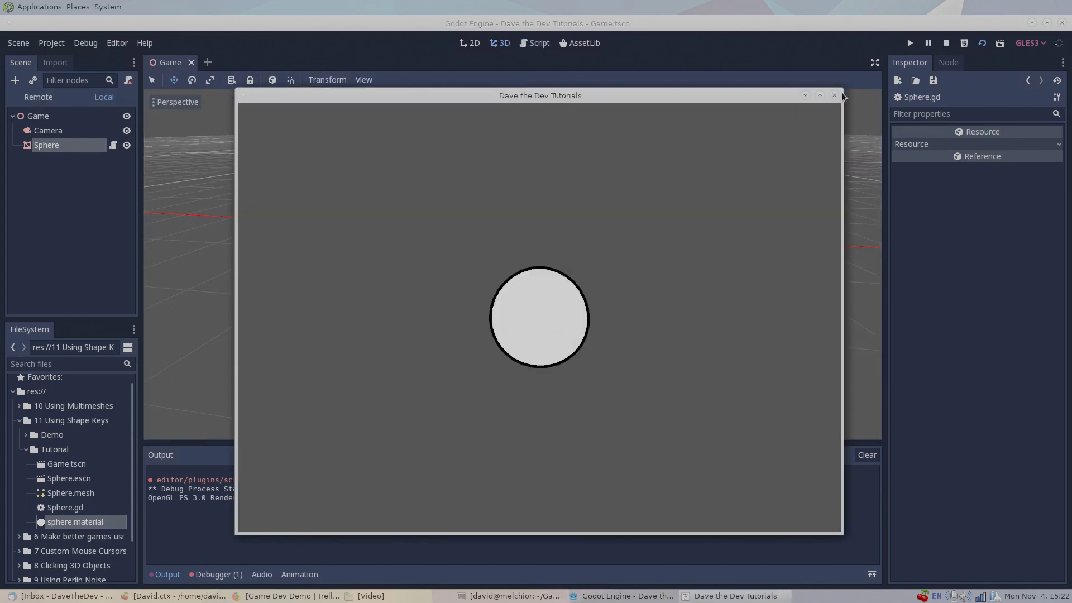
left_click(834, 95)
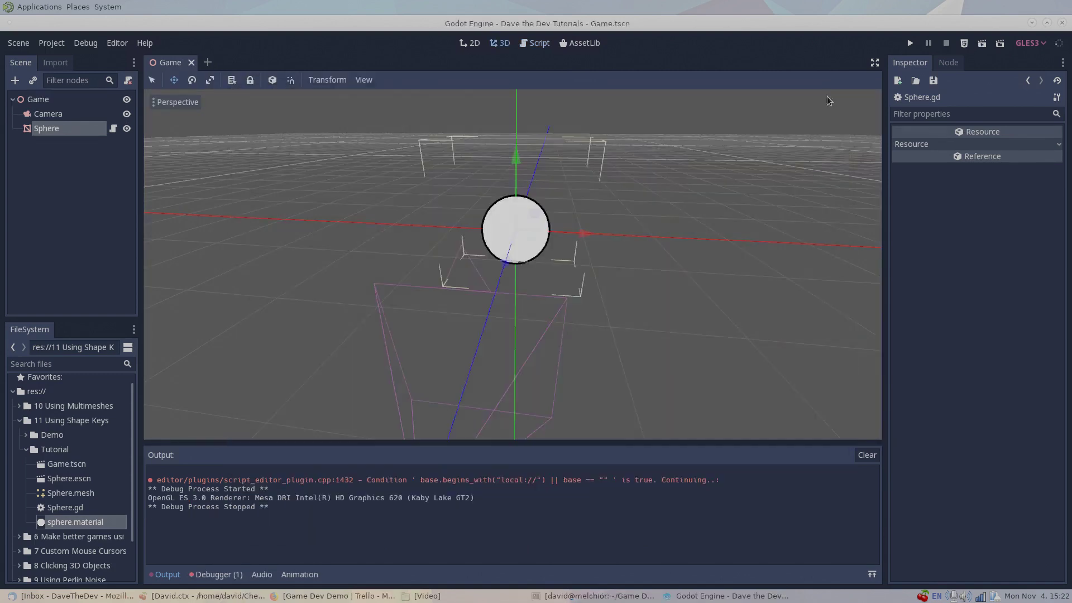
key("F6")
left_click(835, 95)
key("F6")
left_click(835, 95)
key("F6")
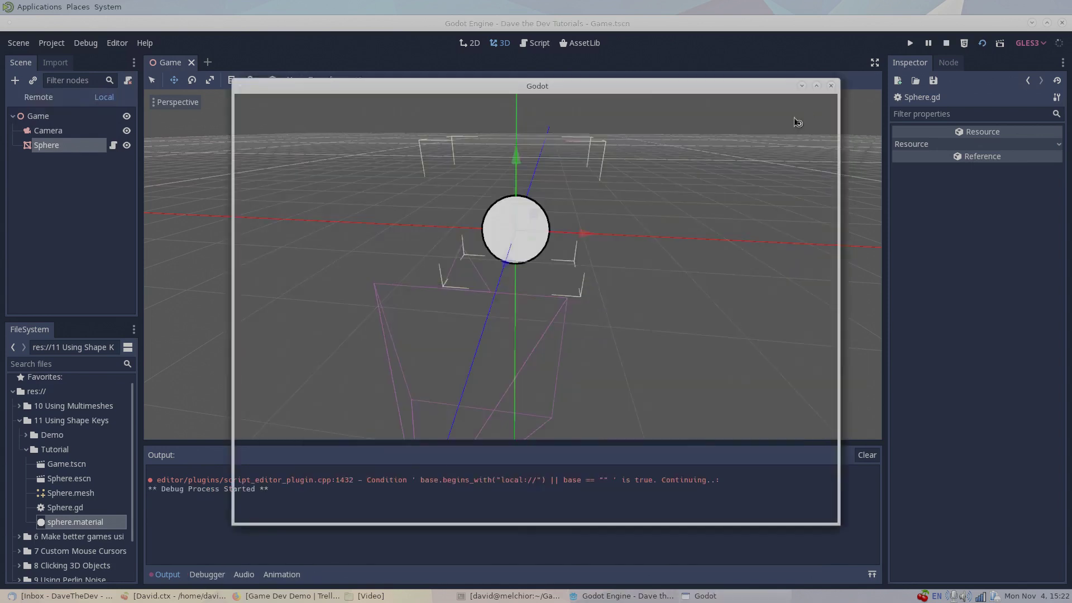
left_click(834, 96)
key("F6")
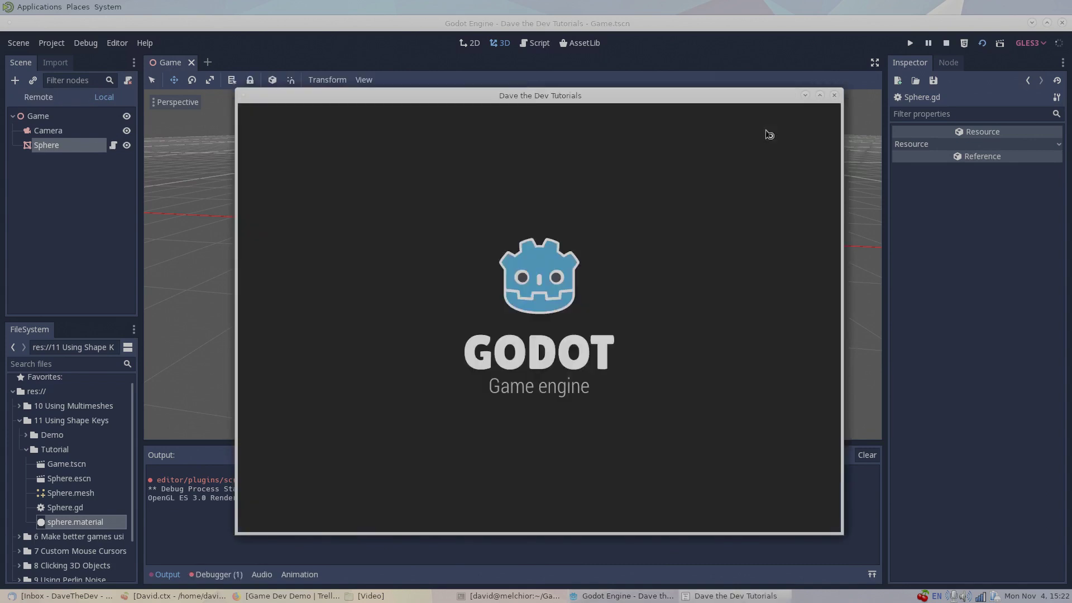
left_click(836, 97)
key("F6")
left_click(836, 96)
key("F6")
left_click(835, 96)
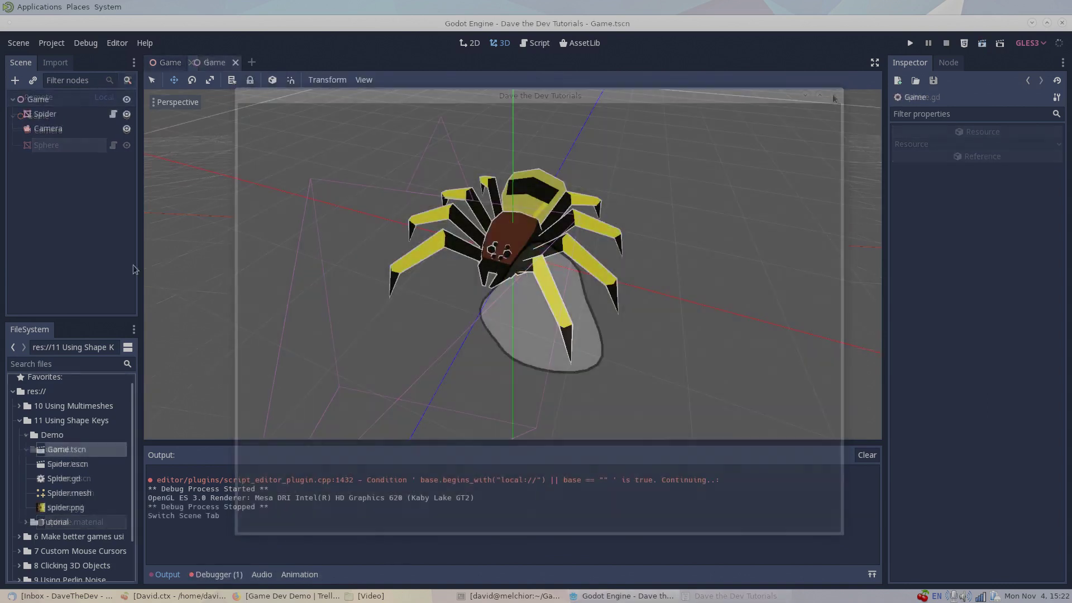
Select the Spider node and preview its Abdomin Size and Eyes Size blend shapes
middle_click_drag(600, 323, 672, 320)
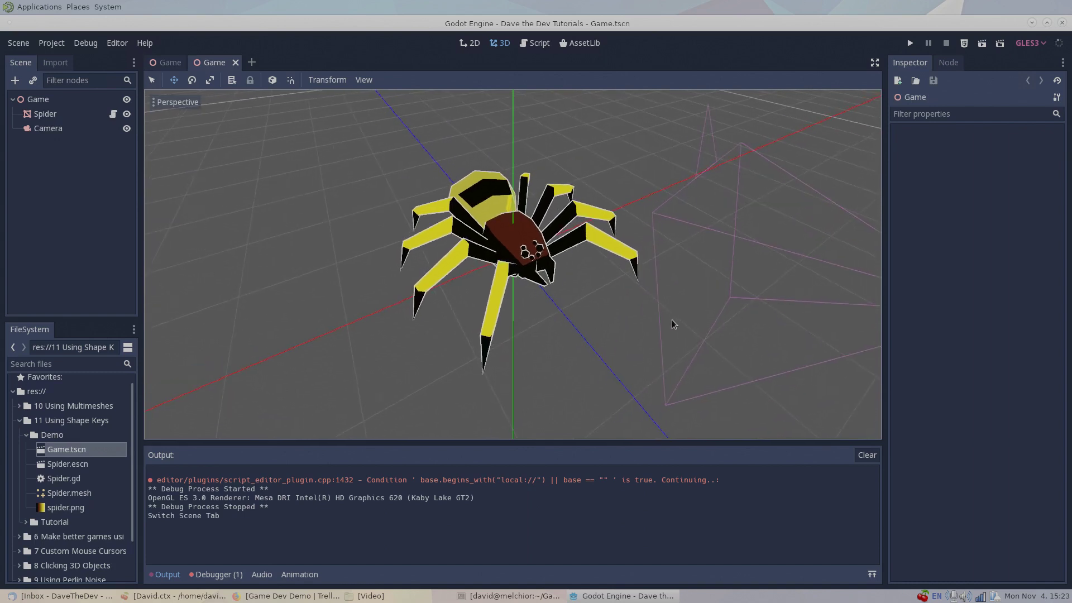
left_click(51, 118)
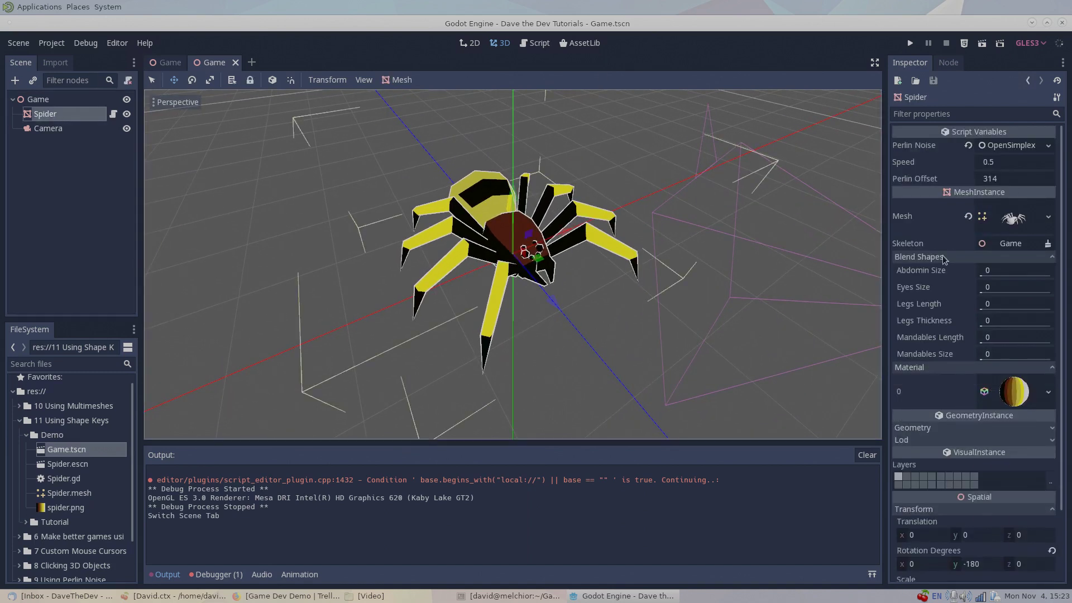
middle_click_drag(732, 242, 517, 233)
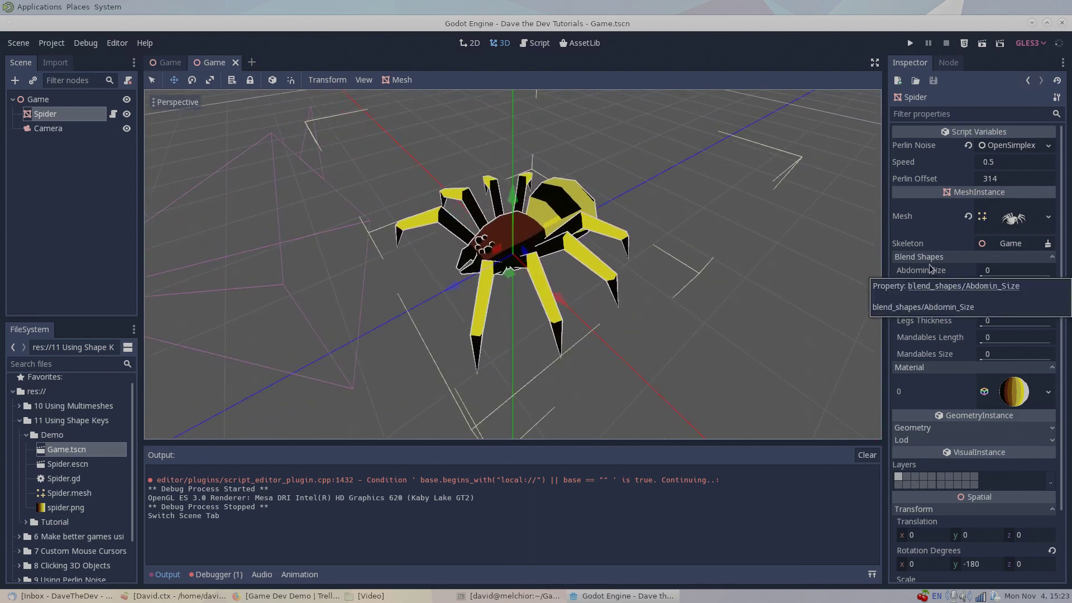
left_click_drag(983, 276, 981, 279)
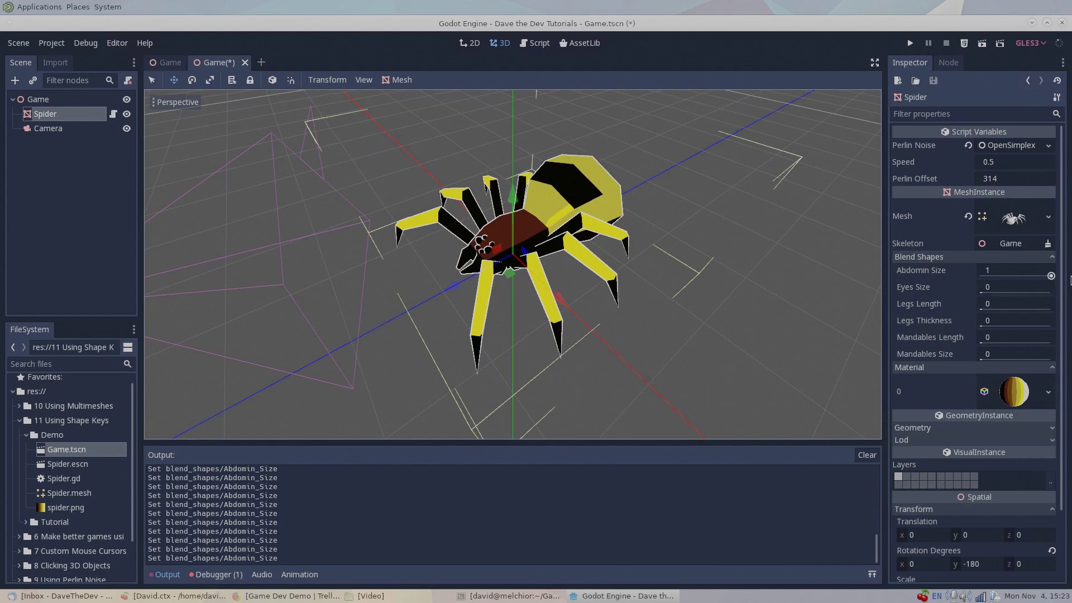
middle_click_drag(587, 304, 722, 290)
left_click_drag(982, 292, 1071, 302)
Preview the leg length and leg thickness blend shapes, then expand the OpenSimplex Perlin Noise settings
middle_click_drag(712, 233, 689, 207)
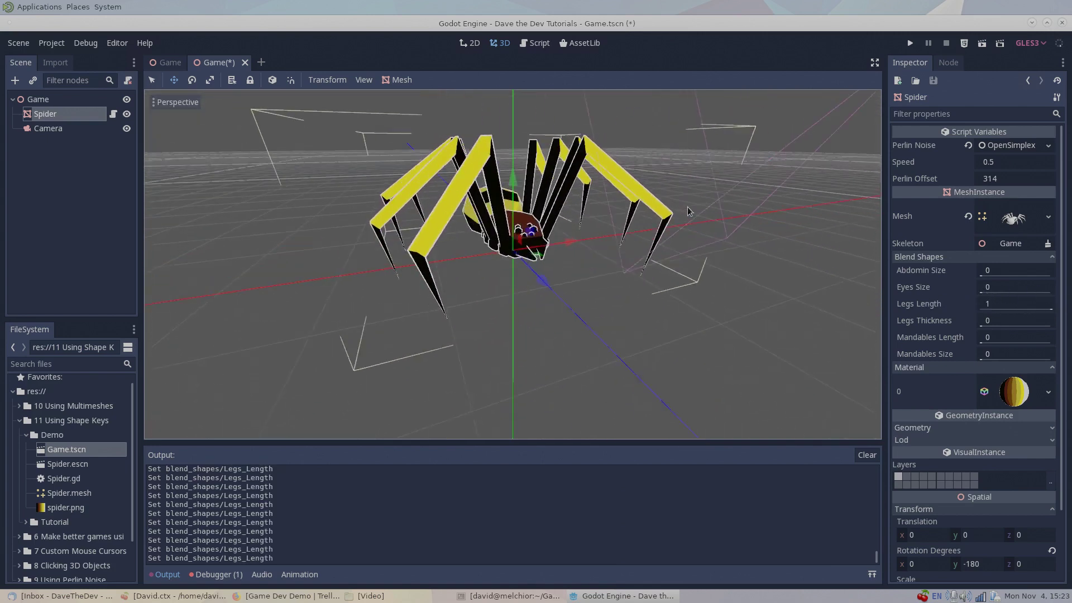
mouse_move(1052, 309)
left_mouse_down()
mouse_move(995, 310)
mouse_move(1071, 310)
mouse_move(981, 309)
mouse_move(996, 327)
mouse_move(1052, 327)
left_mouse_up()
middle_click_drag(763, 180, 729, 259)
left_click_drag(1042, 327, 981, 364)
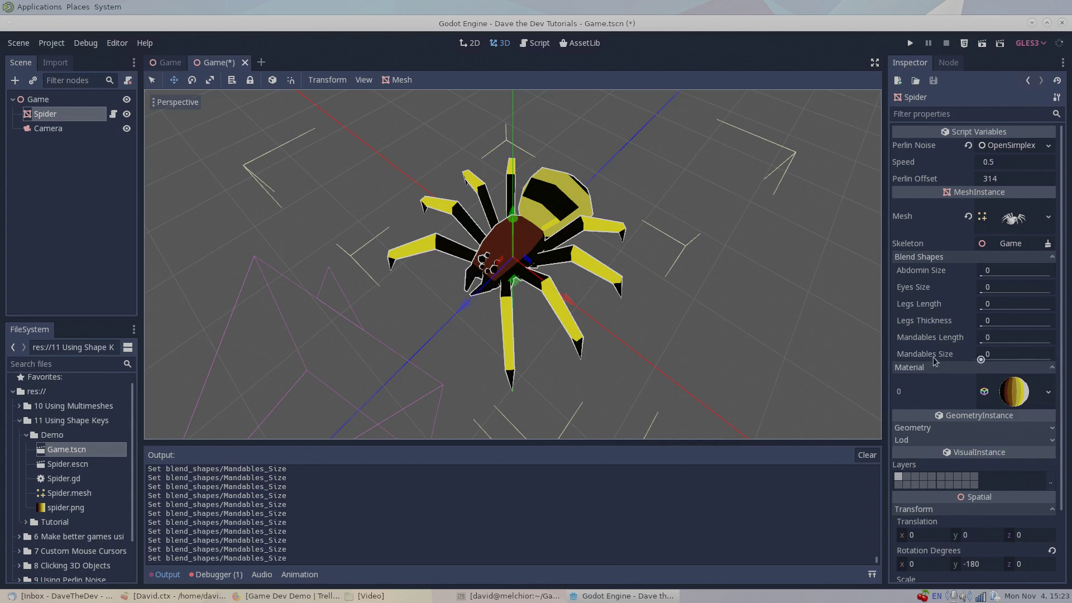
middle_click_drag(546, 304, 638, 305)
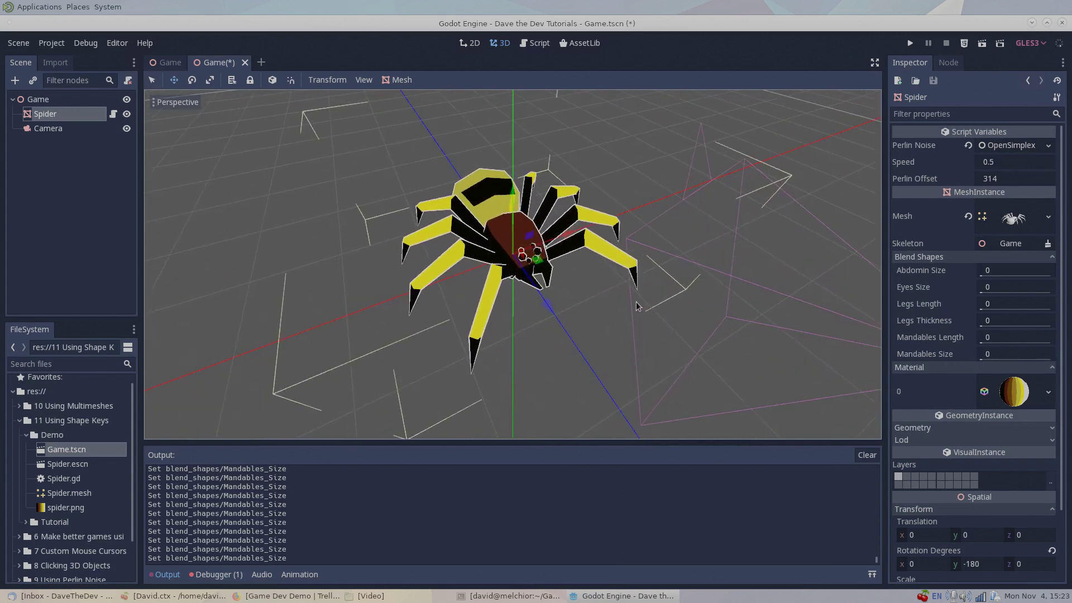
left_click(1014, 146)
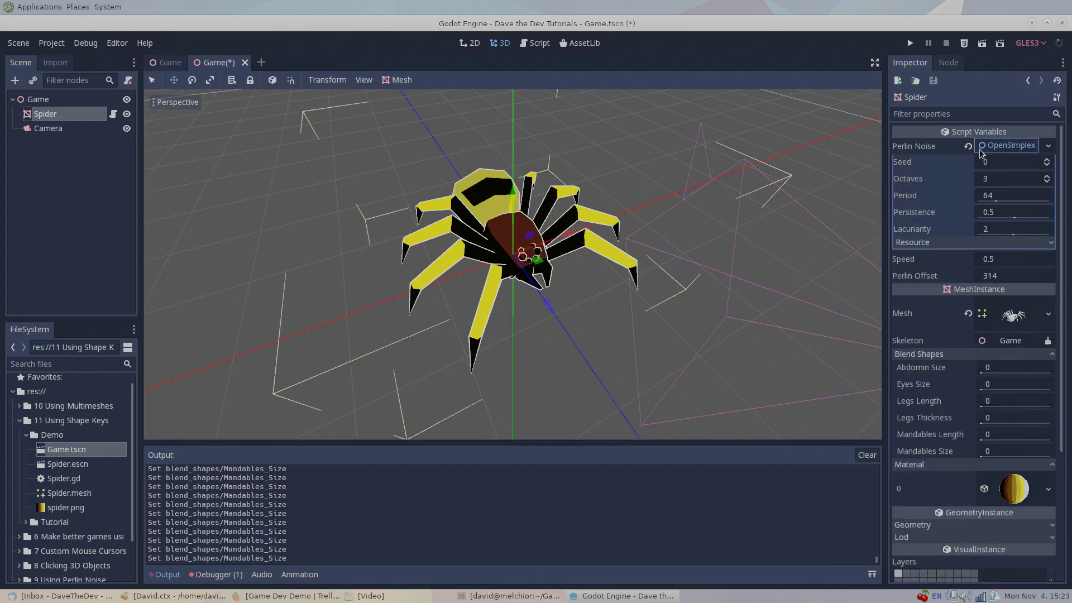